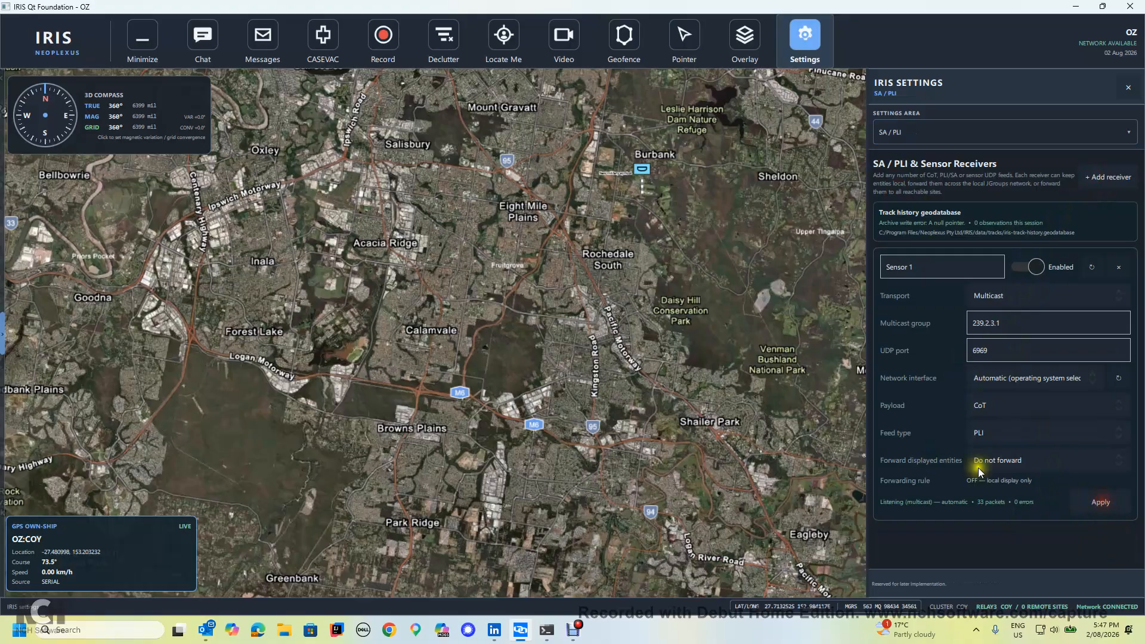
# Show the wider Brisbane and Ipswich region on the map and close the SA / PLI settings
pyautogui.scroll(-2, 596, 366)
pyautogui.moveTo(577, 373); pyautogui.dragTo(694, 320)
pyautogui.moveTo(536, 282); pyautogui.dragTo(575, 286)
pyautogui.scroll(-1, 575, 286)
pyautogui.scroll(-1, 553, 317)
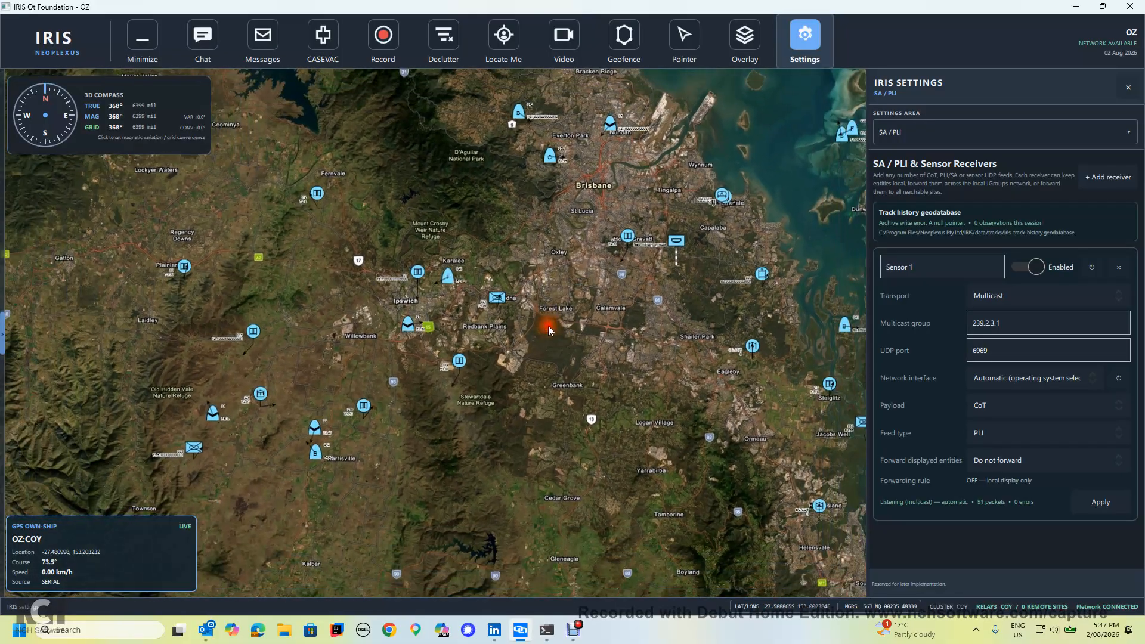
pyautogui.click(1128, 88)
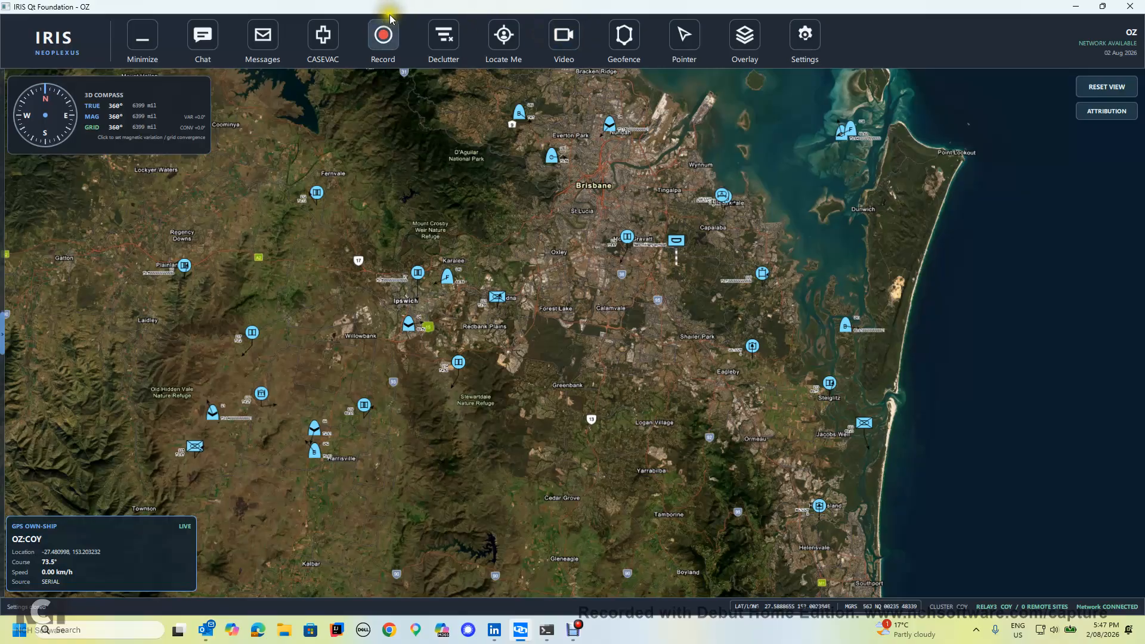
# Draw a rectangular geofence south of Oxley, reaching from Redbank Plains to Shailer Park, and finish its shape
pyautogui.click(623, 37)
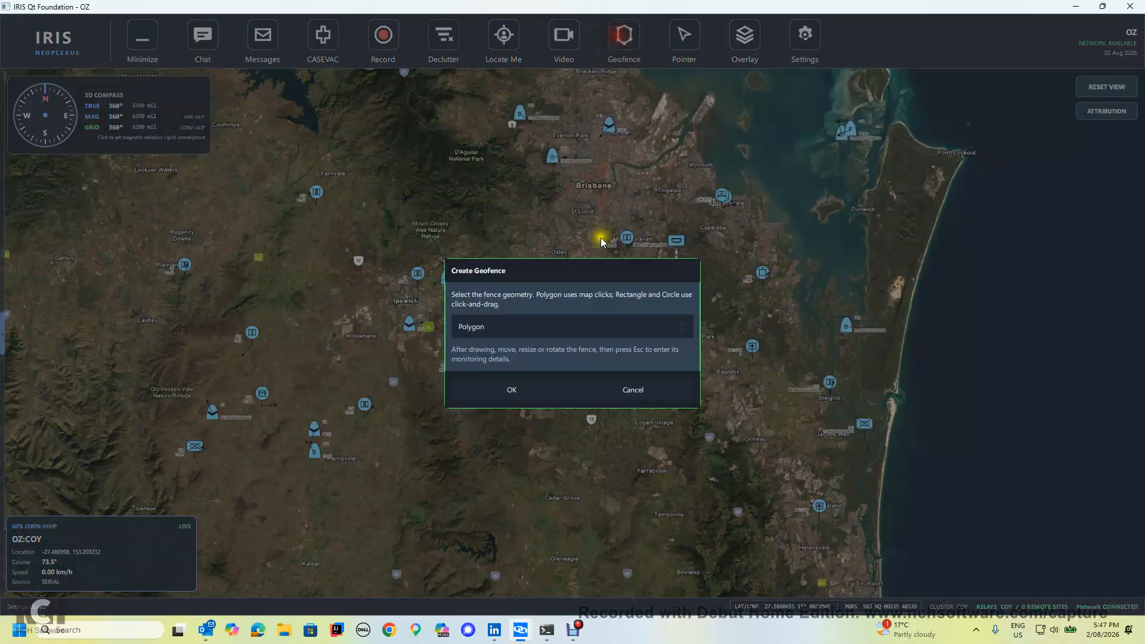
pyautogui.click(466, 326)
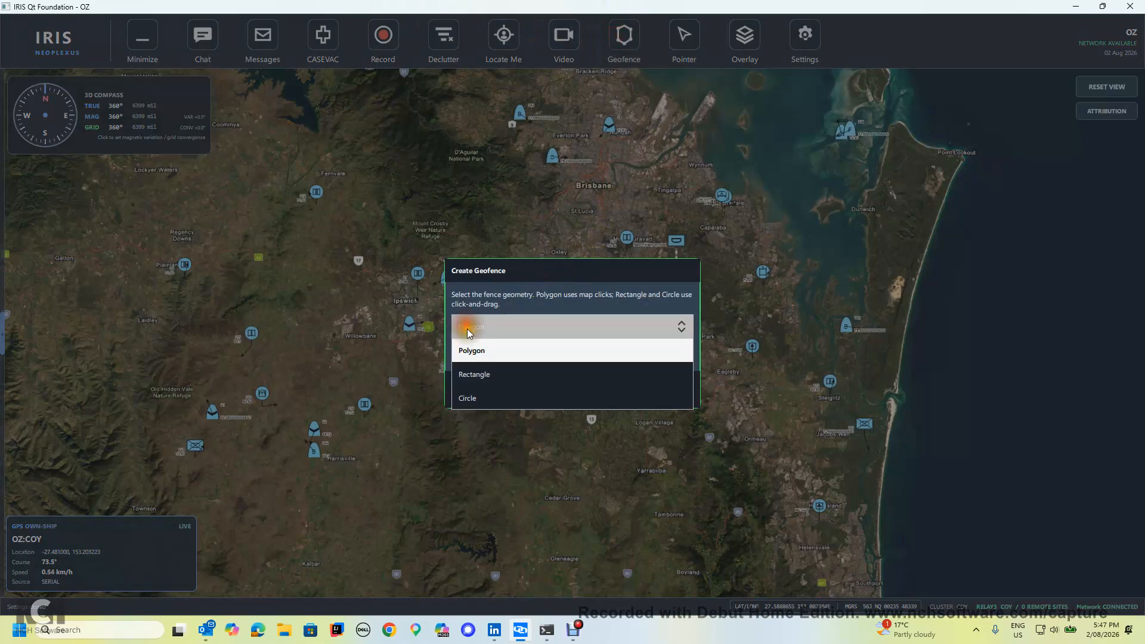
pyautogui.click(466, 374)
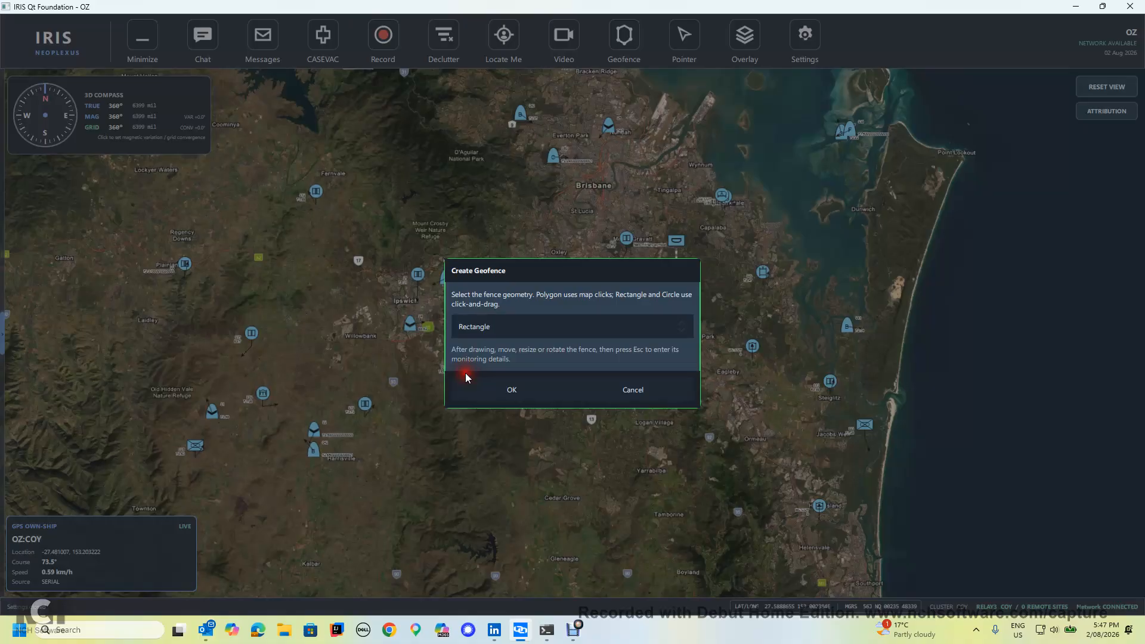
pyautogui.click(508, 388)
pyautogui.moveTo(482, 270); pyautogui.dragTo(695, 412)
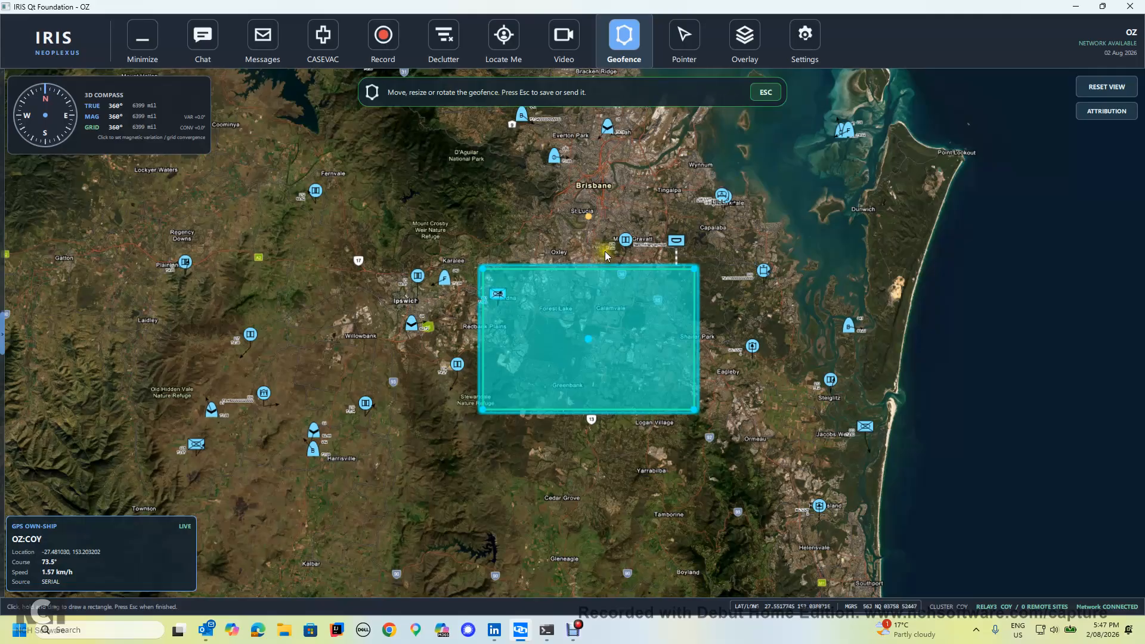
pyautogui.moveTo(584, 218)
pyautogui.mouseDown()
pyautogui.moveTo(540, 224)
pyautogui.moveTo(584, 219)
pyautogui.mouseUp()
pyautogui.press('Escape')
# Name the geofence Test and set its trigger to ENTER_OR_EXIT
pyautogui.click(539, 269)
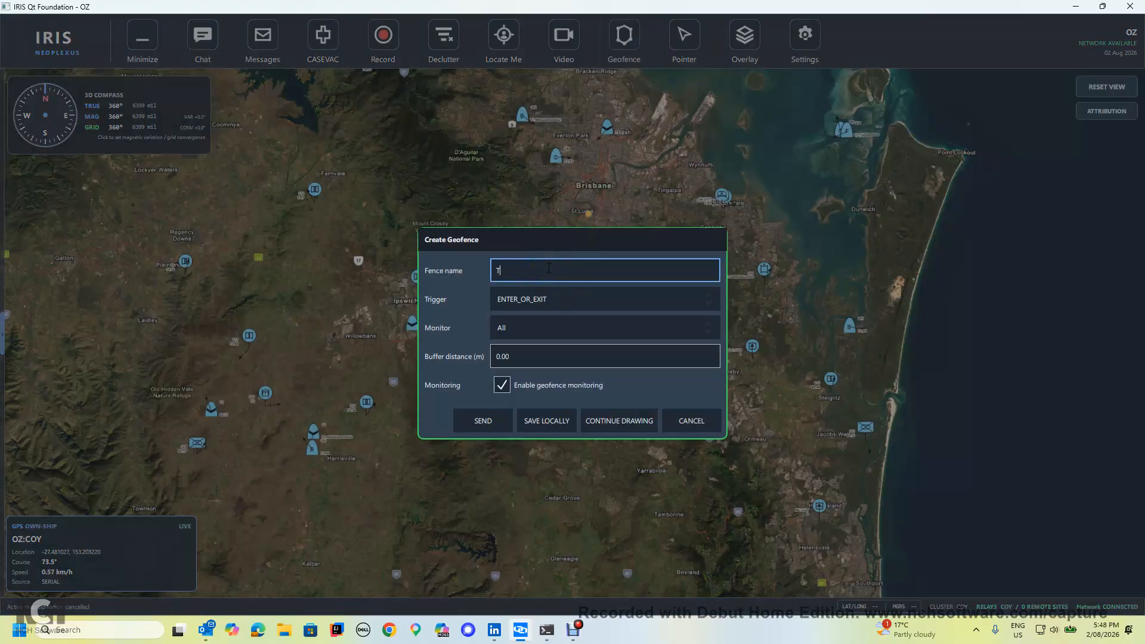
pyautogui.click(542, 300)
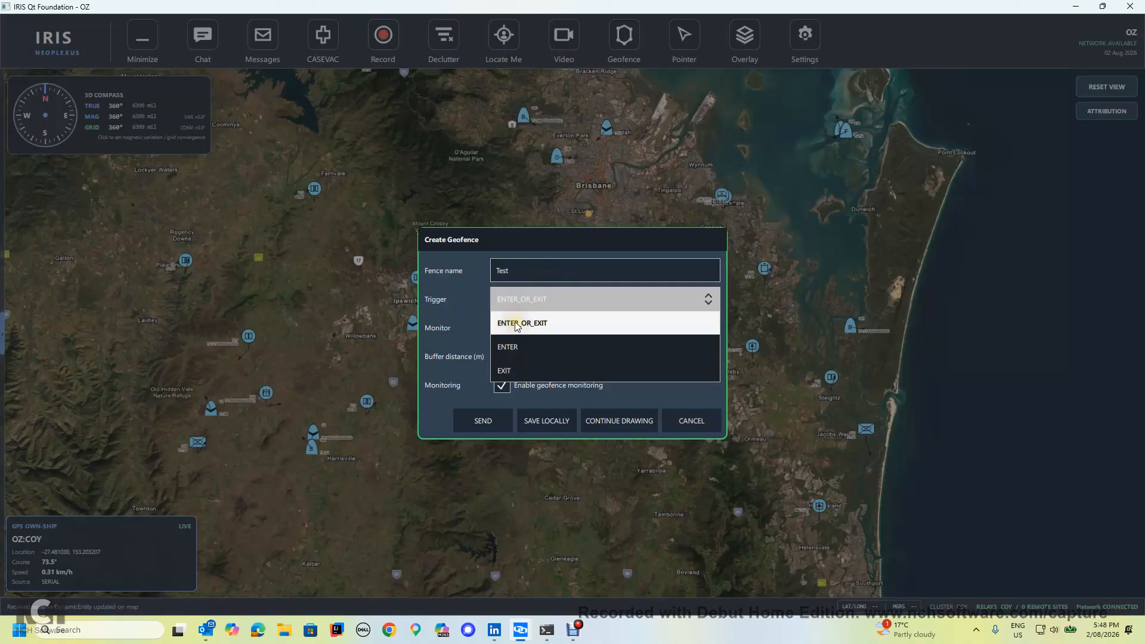
pyautogui.click(514, 322)
# Set the geofence's monitor filter to Custom and view the land equipment choices without selecting any
pyautogui.click(516, 330)
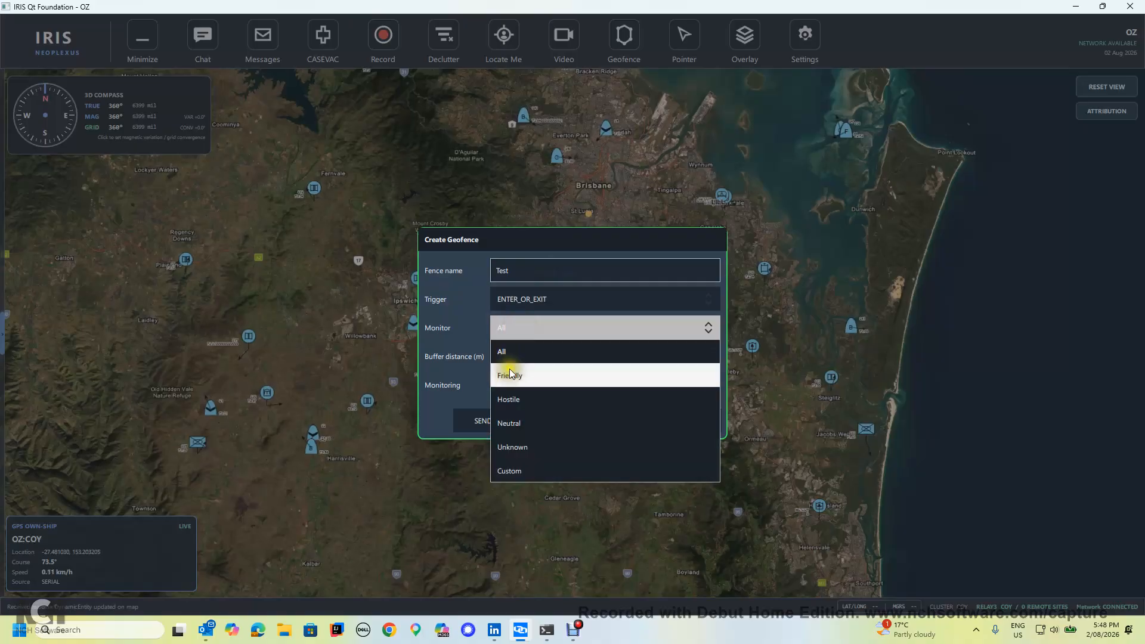
pyautogui.click(512, 471)
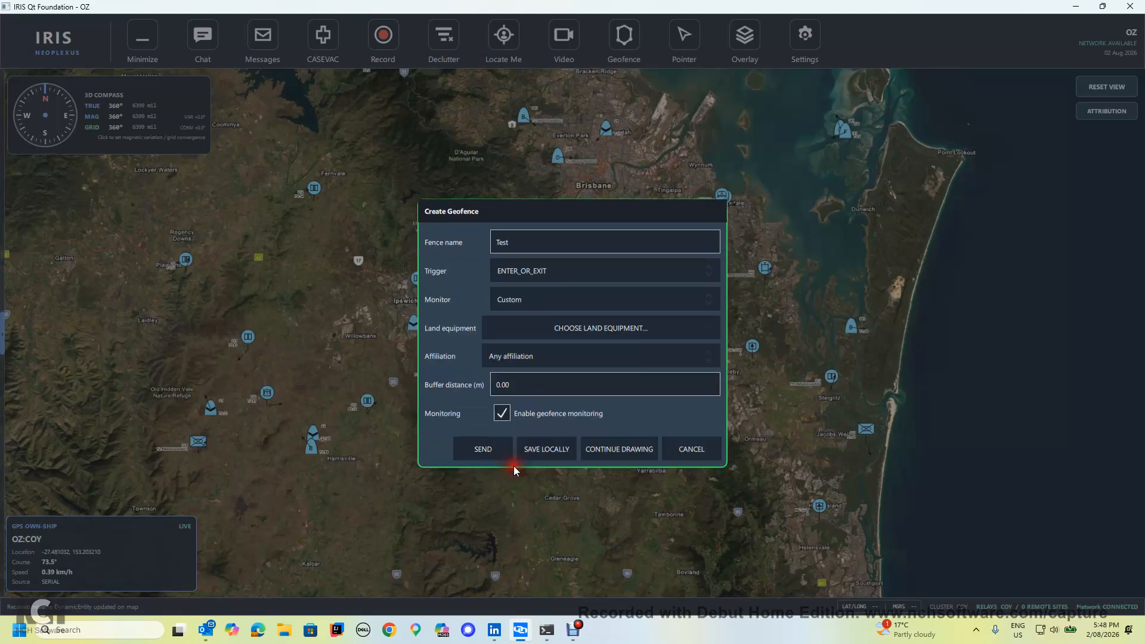
pyautogui.click(515, 331)
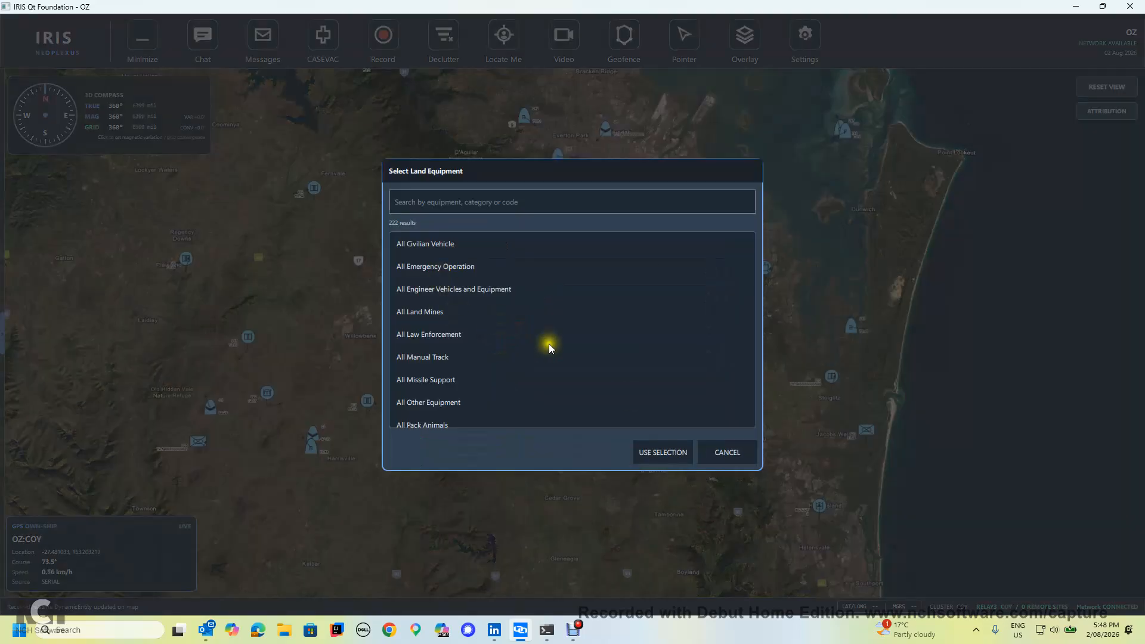
pyautogui.click(718, 450)
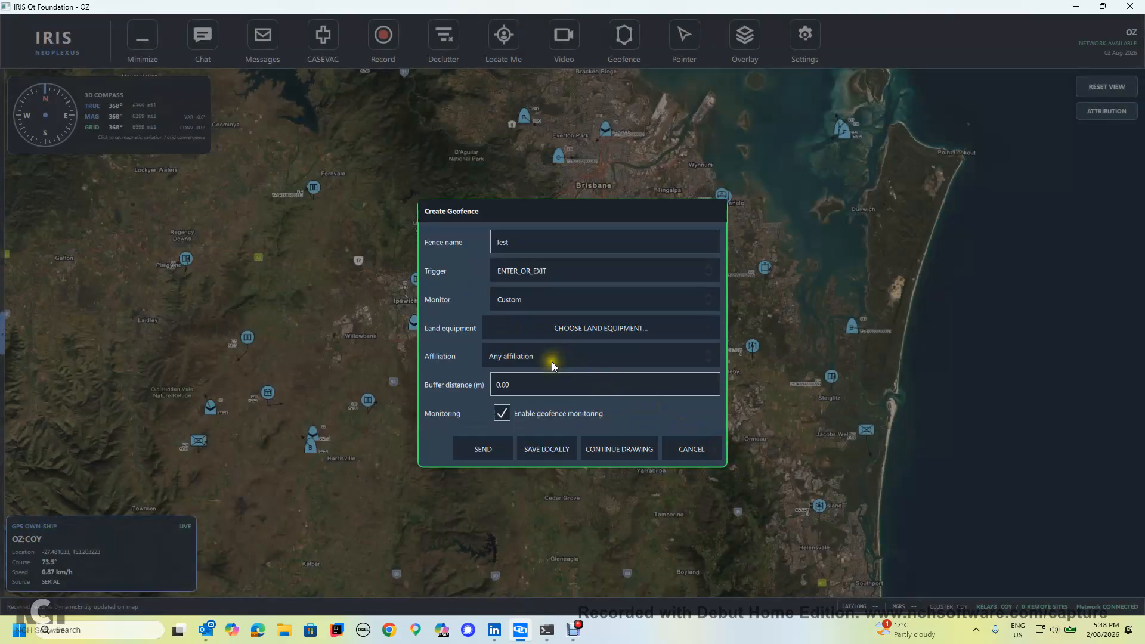
pyautogui.click(532, 328)
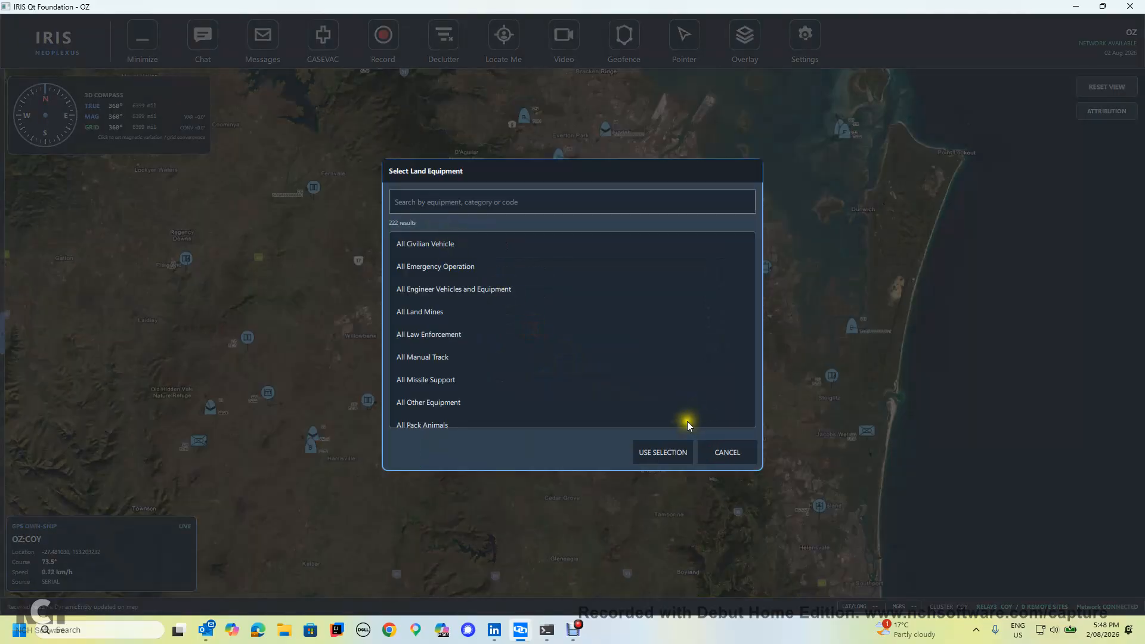
pyautogui.click(723, 450)
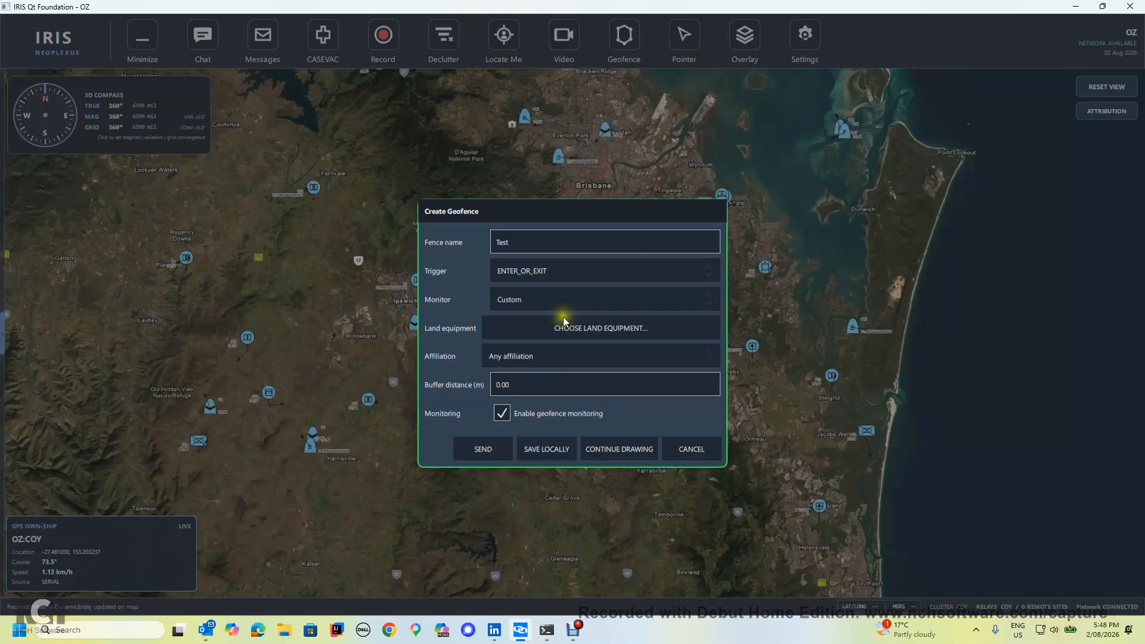
# Set the geofence to monitor Friendly entities with a 20 m buffer distance and save it locally
pyautogui.click(558, 298)
pyautogui.click(534, 339)
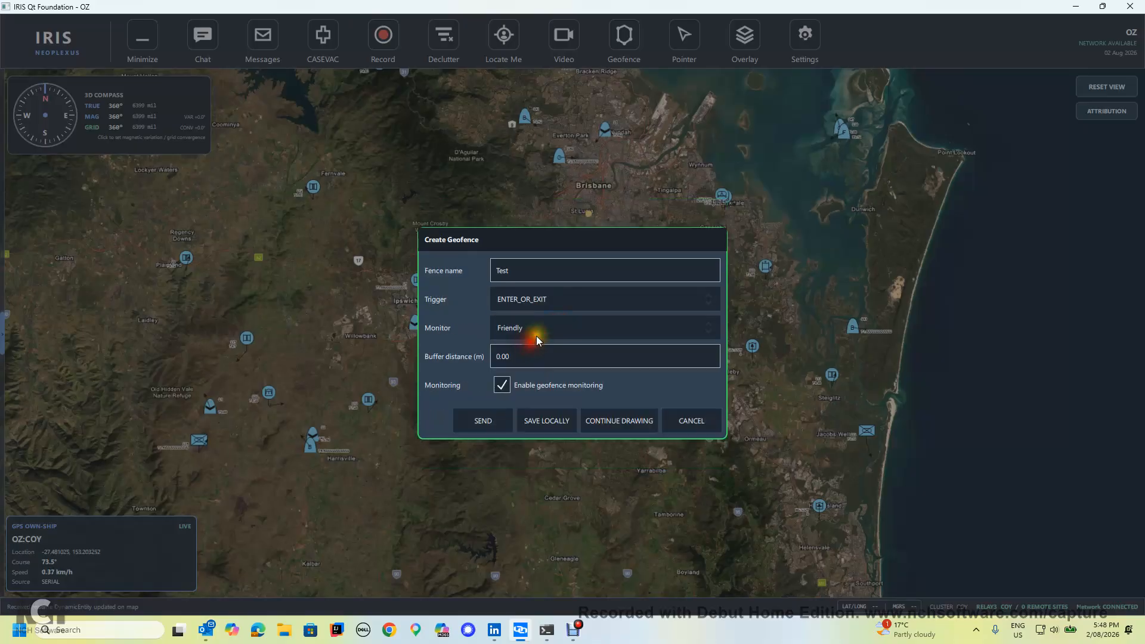
pyautogui.moveTo(535, 360); pyautogui.dragTo(460, 348)
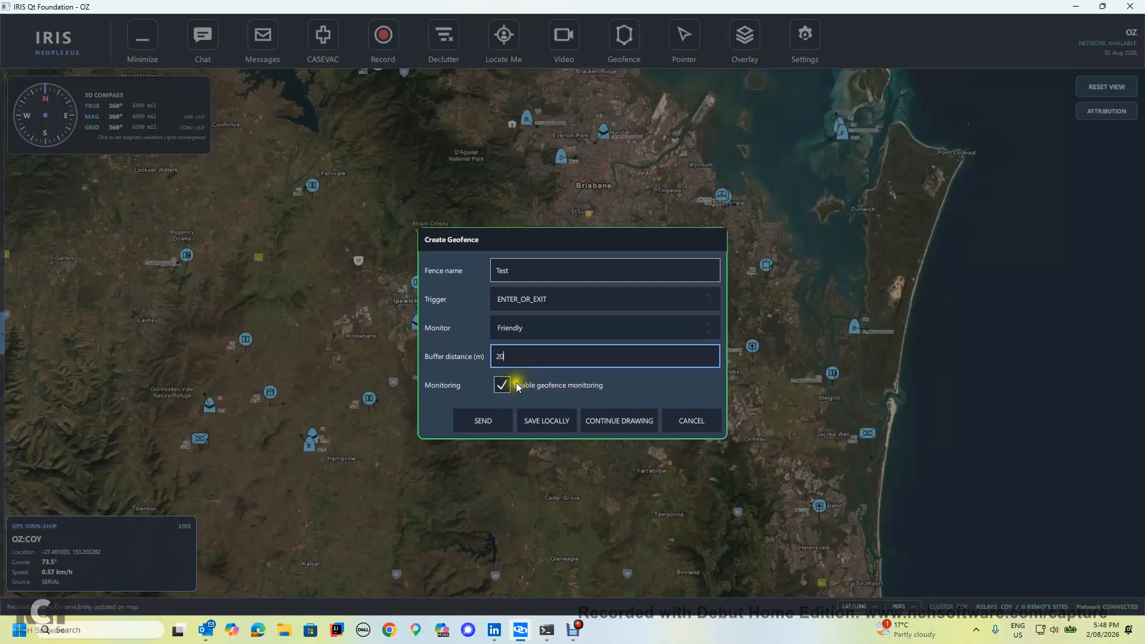
pyautogui.click(480, 421)
pyautogui.click(651, 416)
pyautogui.click(658, 416)
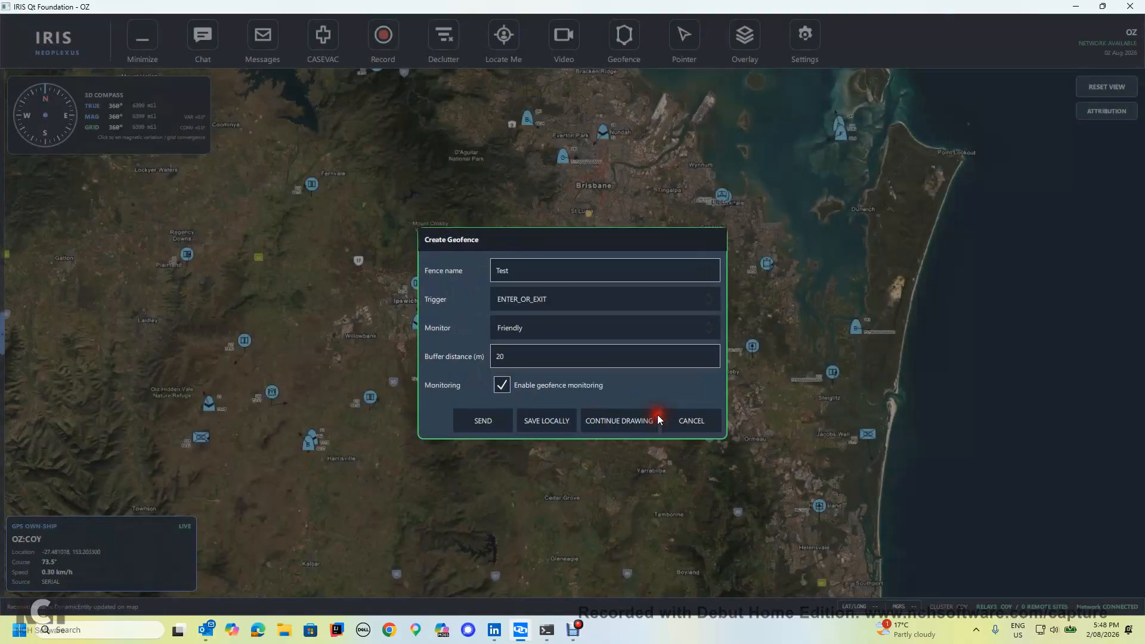
pyautogui.click(546, 418)
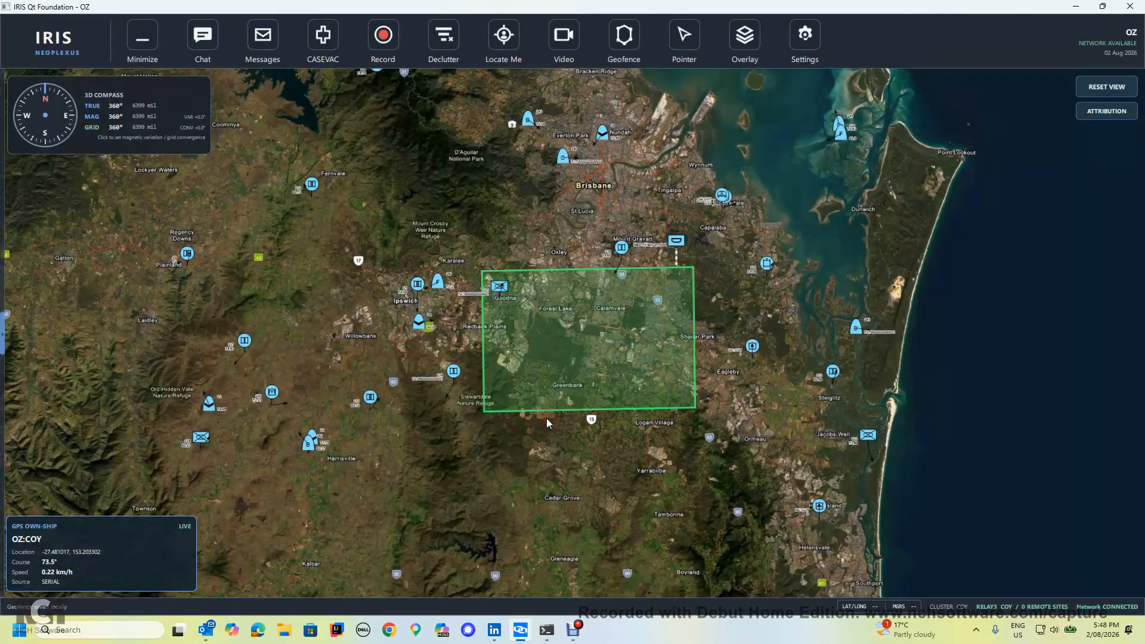
pyautogui.click(458, 325)
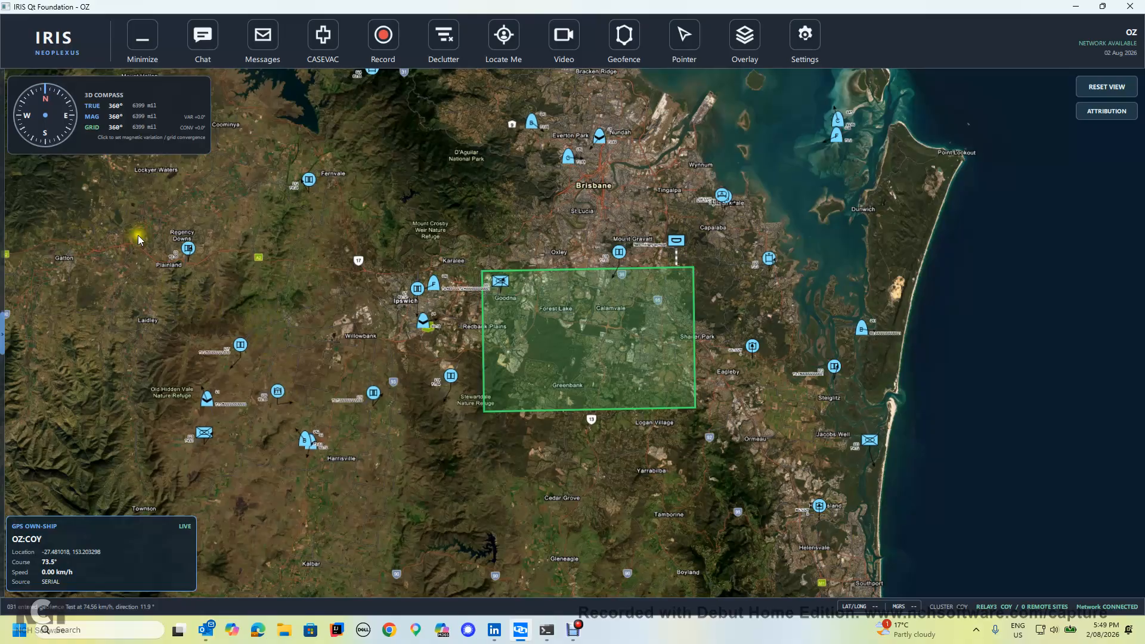
# Start a military symbol west of Ipswich, using the Control Measure symbol set and the Command and Control Areas entity
pyautogui.rightClick(284, 330)
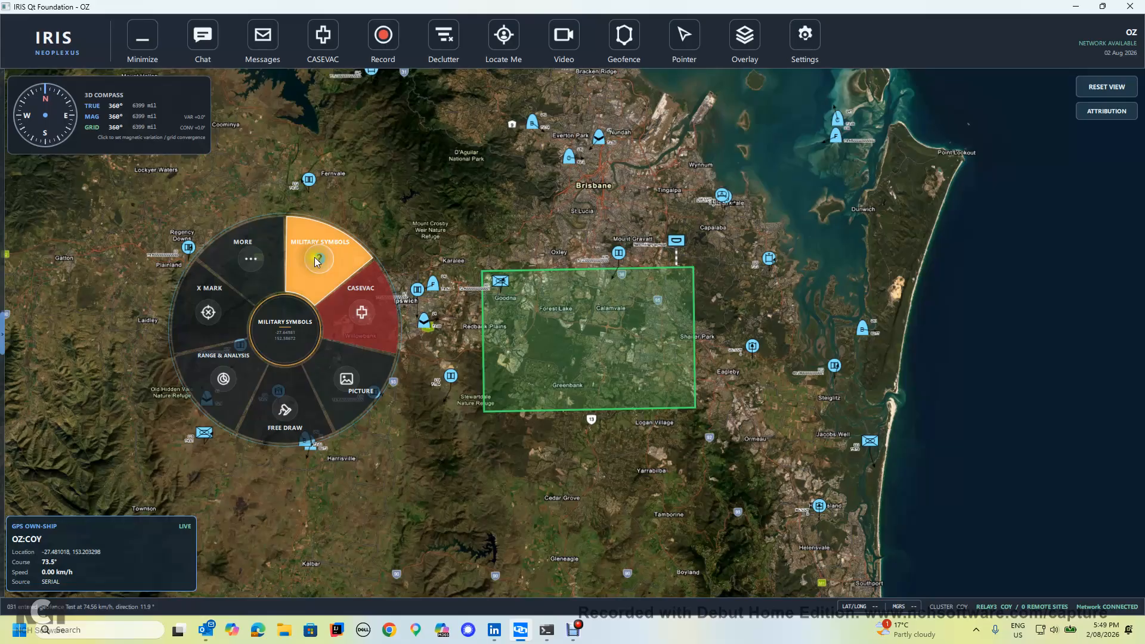
pyautogui.click(319, 263)
pyautogui.click(924, 303)
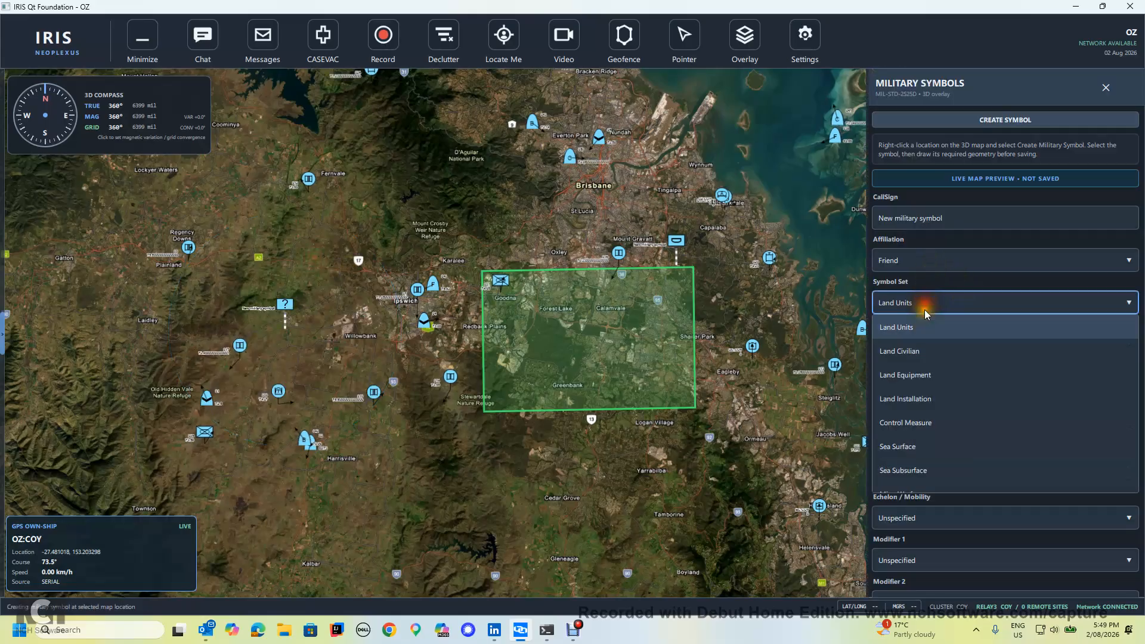
pyautogui.click(911, 421)
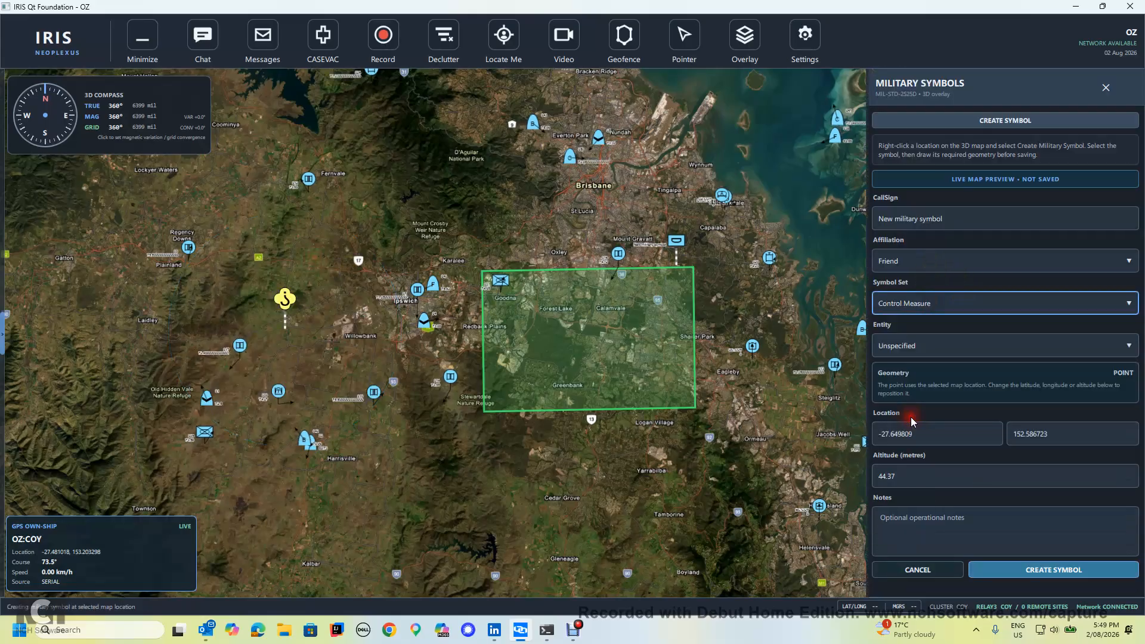
pyautogui.click(918, 347)
pyautogui.scroll(-1, 922, 386)
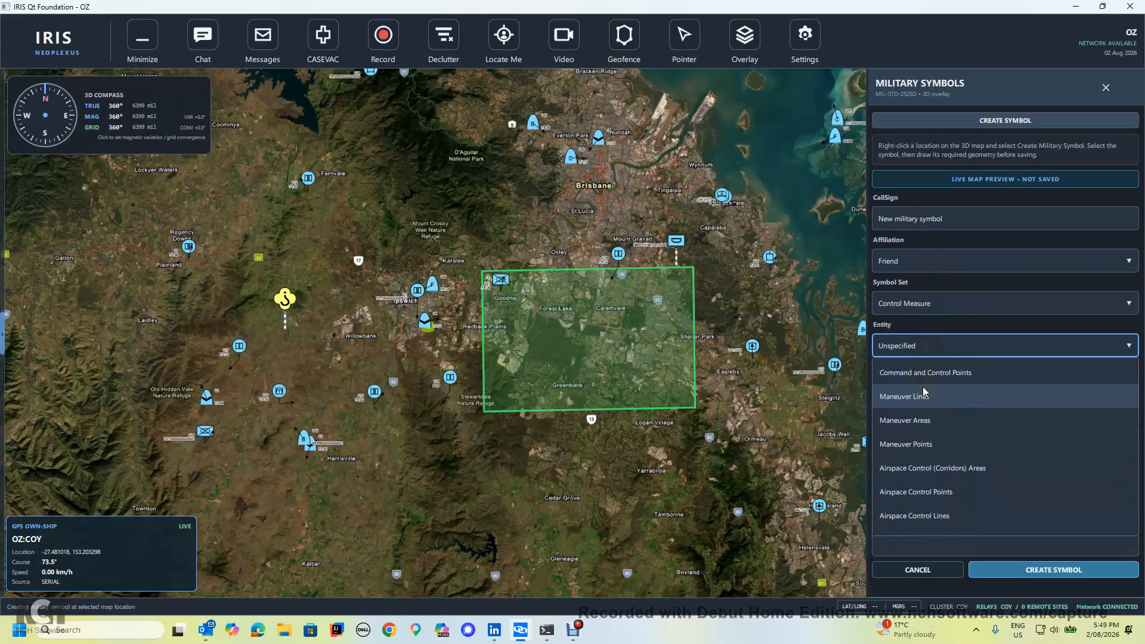
pyautogui.scroll(2, 921, 387)
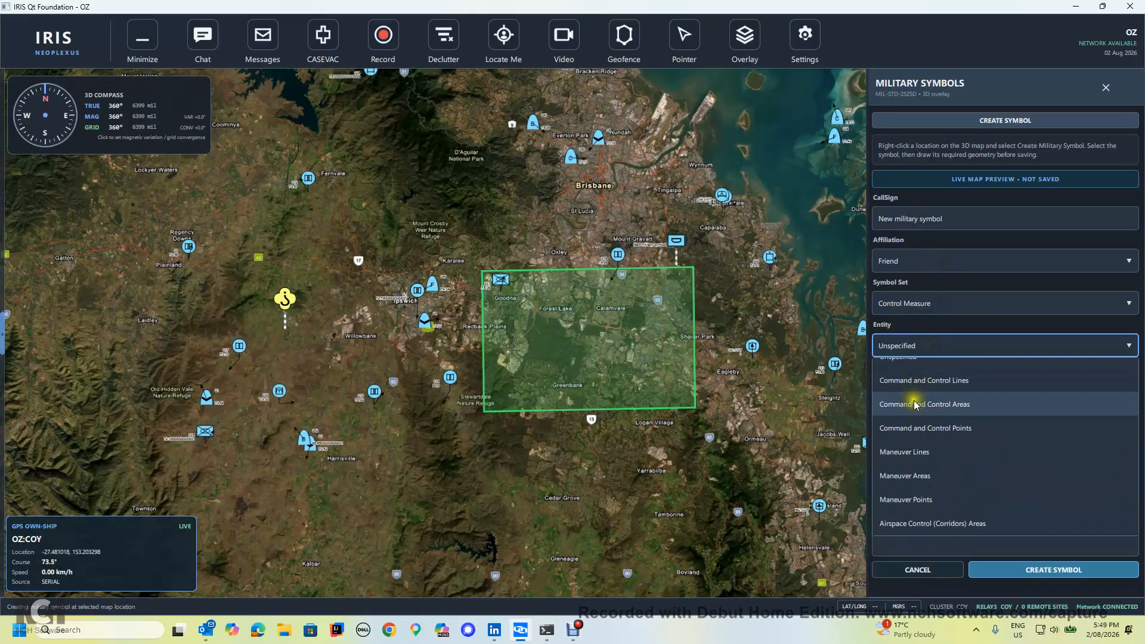
pyautogui.click(913, 403)
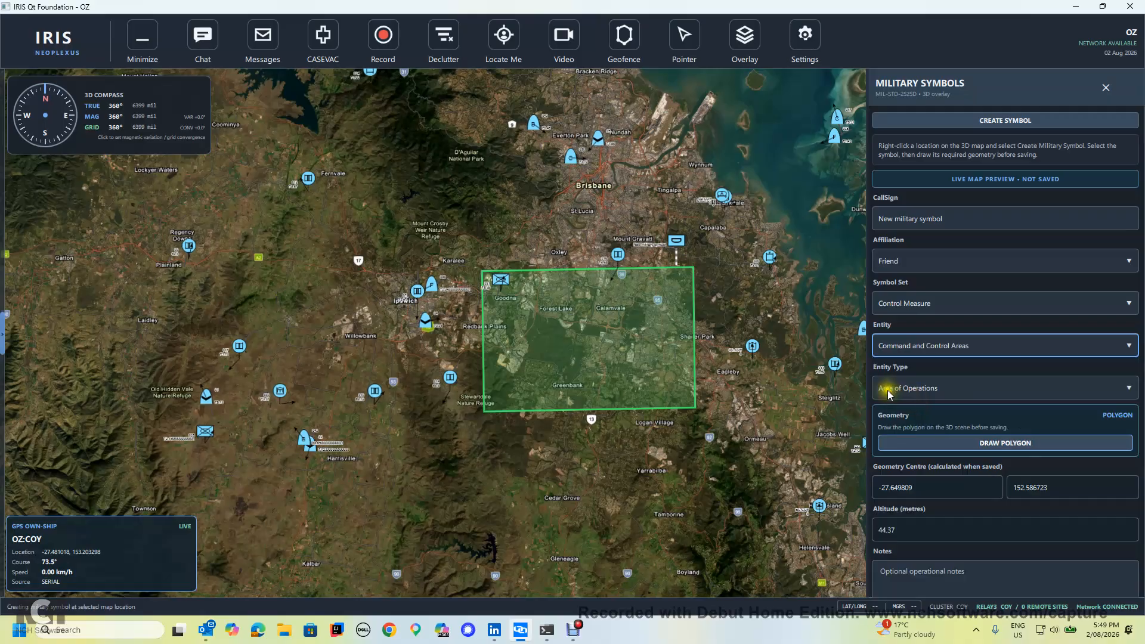
# Draw the Area of Operations as a four-cornered polygon around Laidley, from Gatton to just past Harrisville
pyautogui.click(949, 442)
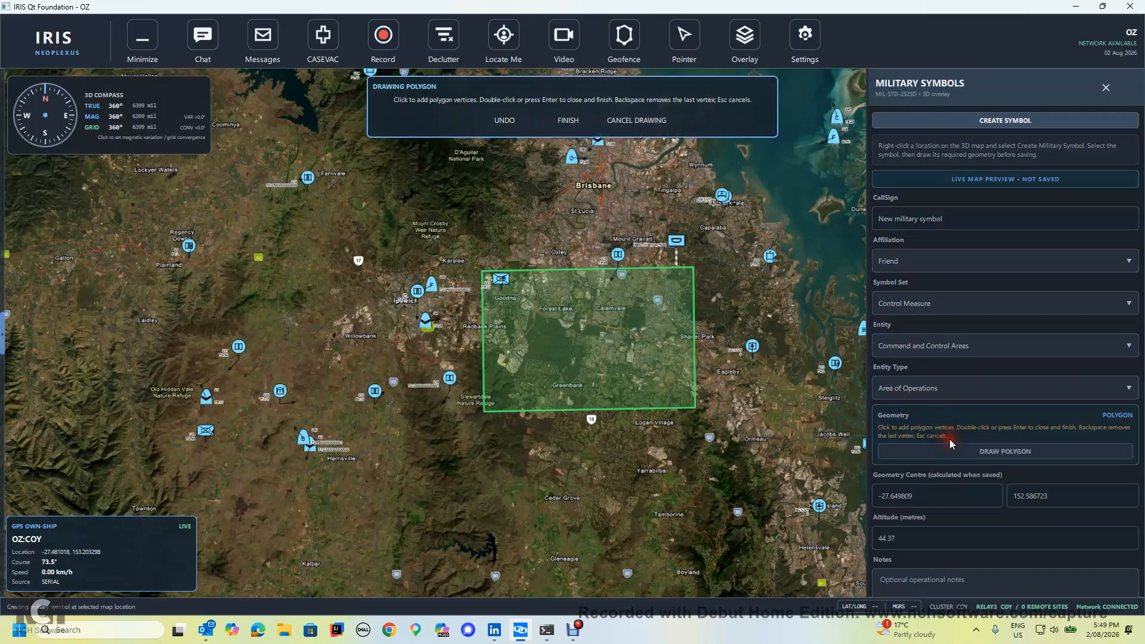
pyautogui.click(58, 264)
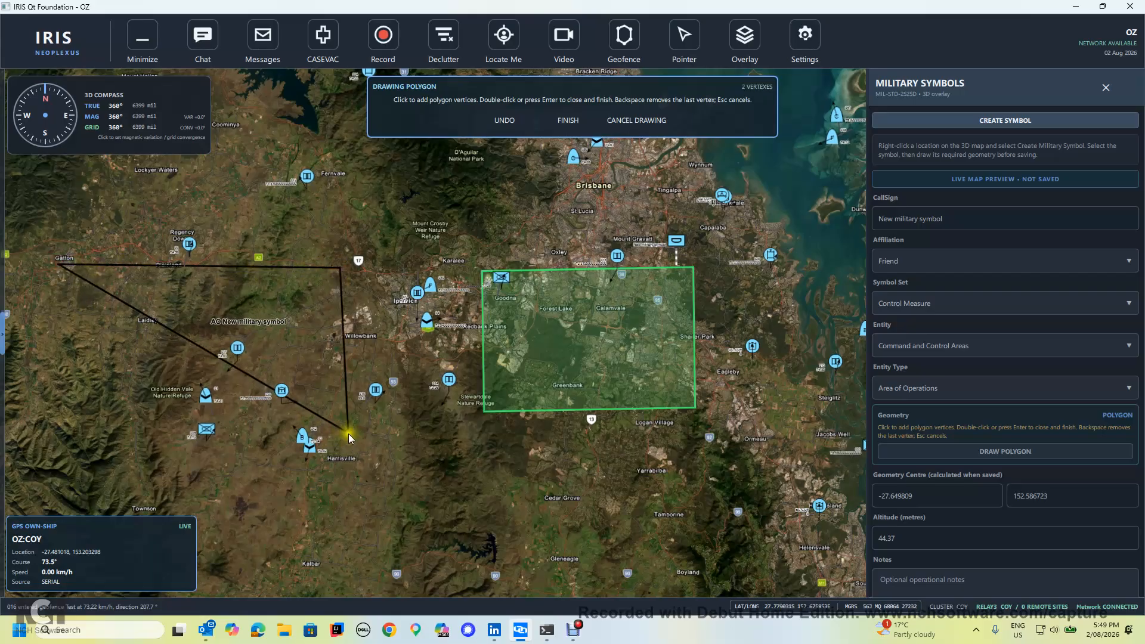
pyautogui.click(347, 478)
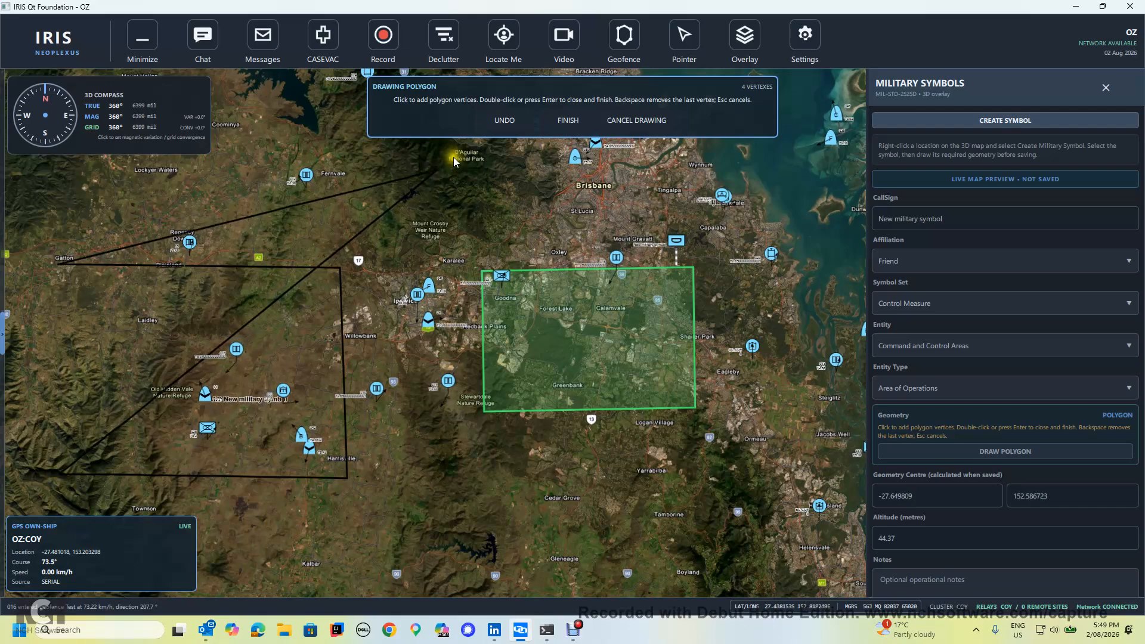
pyautogui.click(567, 120)
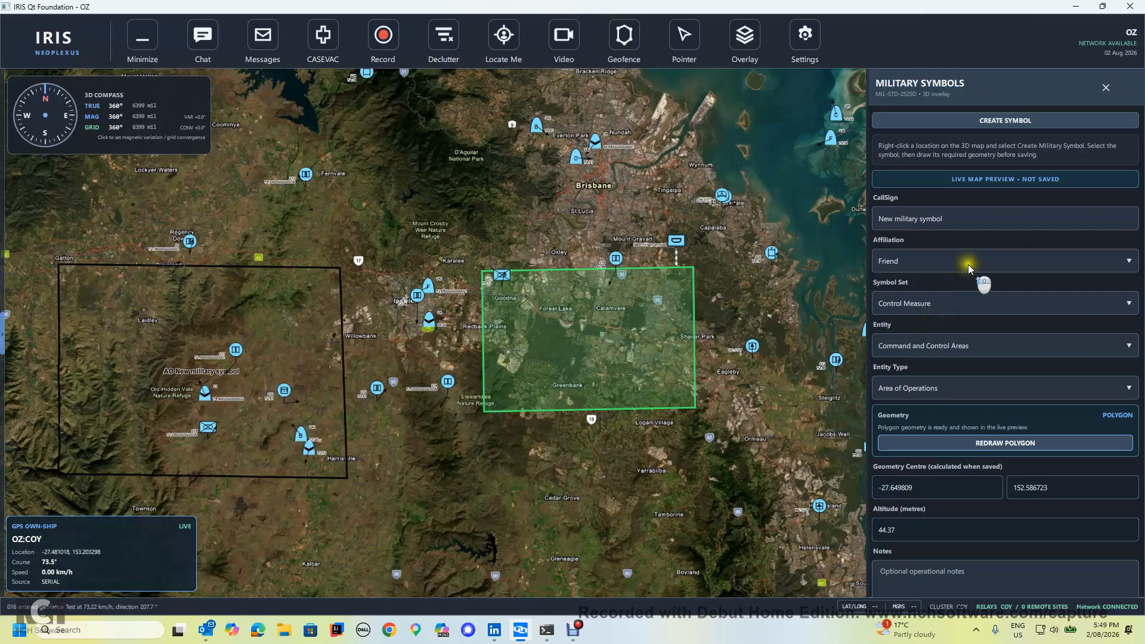
# Set the area's callsign to Test Area and create the symbol
pyautogui.tripleClick(962, 219)
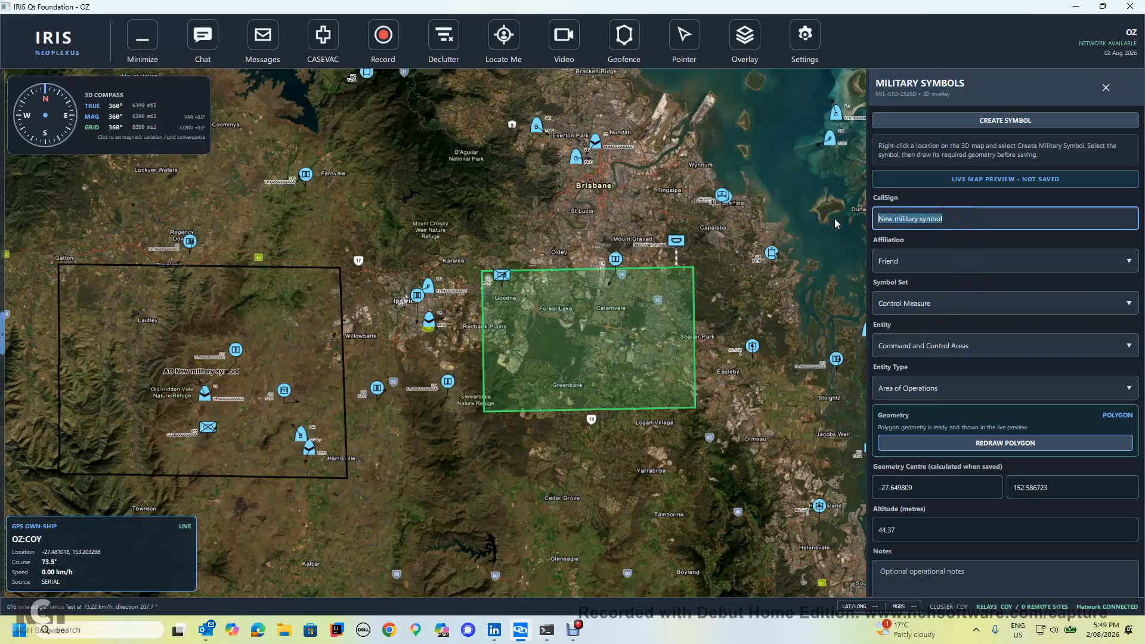
pyautogui.write('Test A')
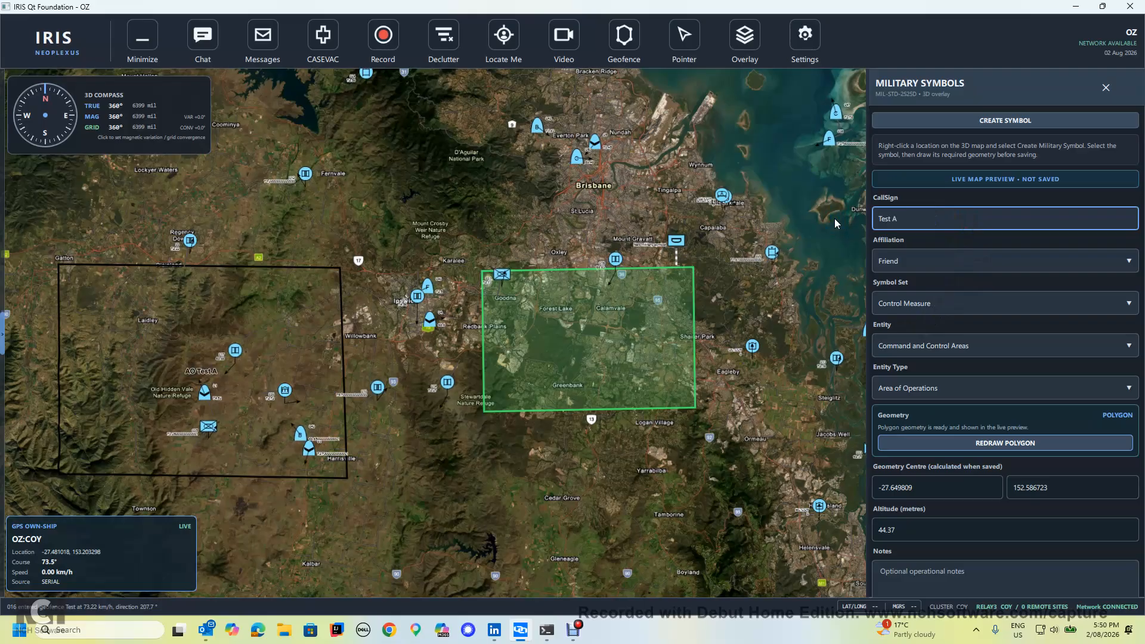
pyautogui.write('rea')
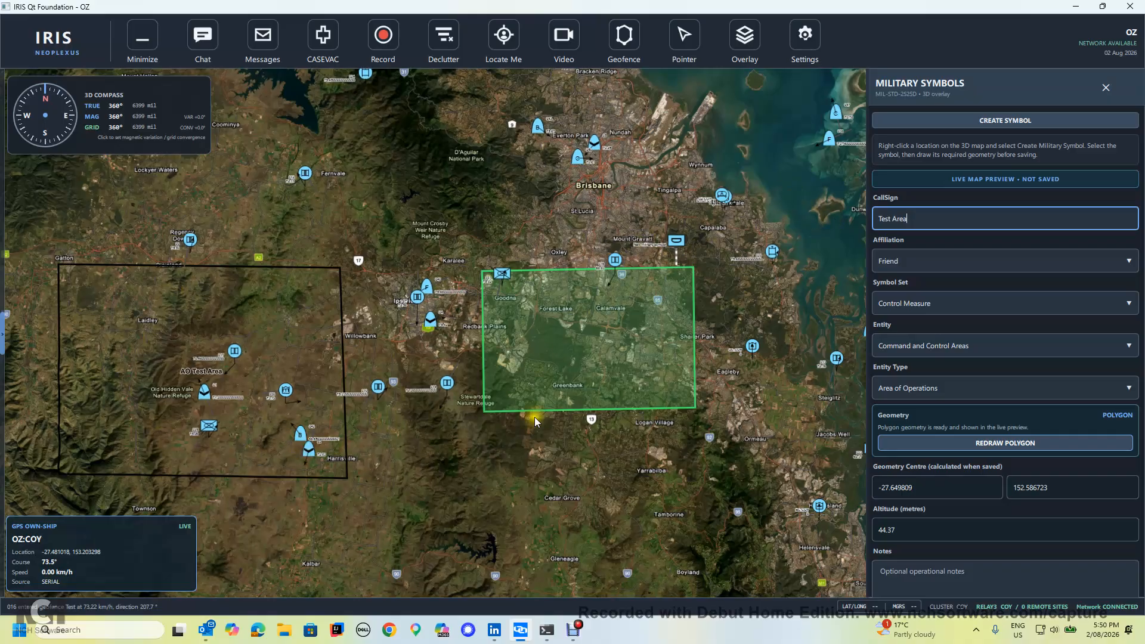
pyautogui.scroll(-2, 1085, 417)
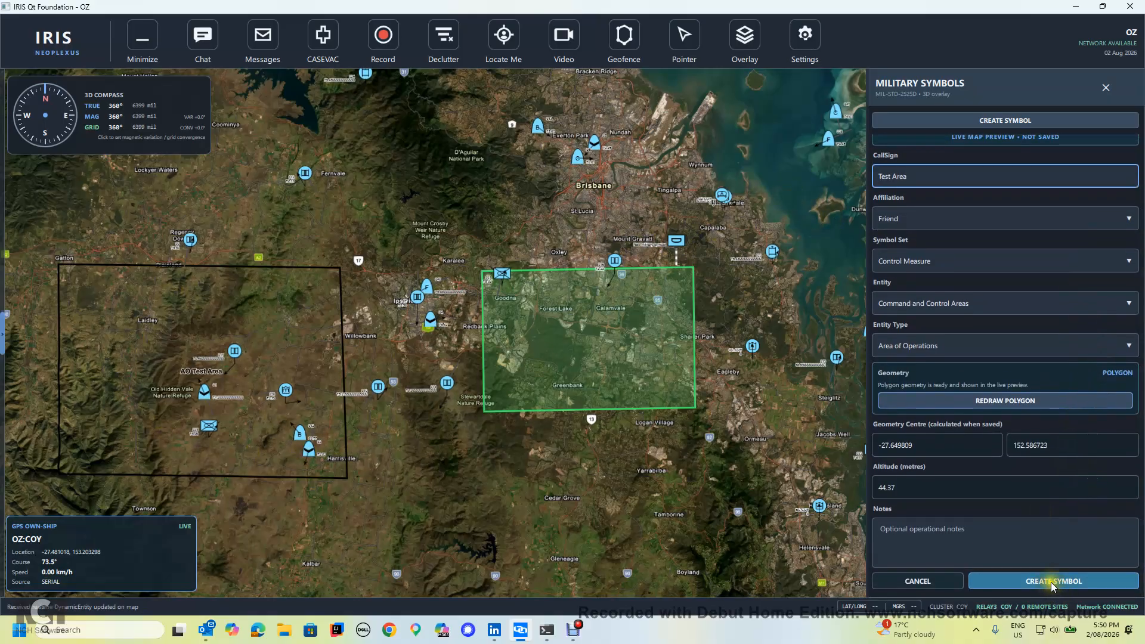
pyautogui.click(1052, 581)
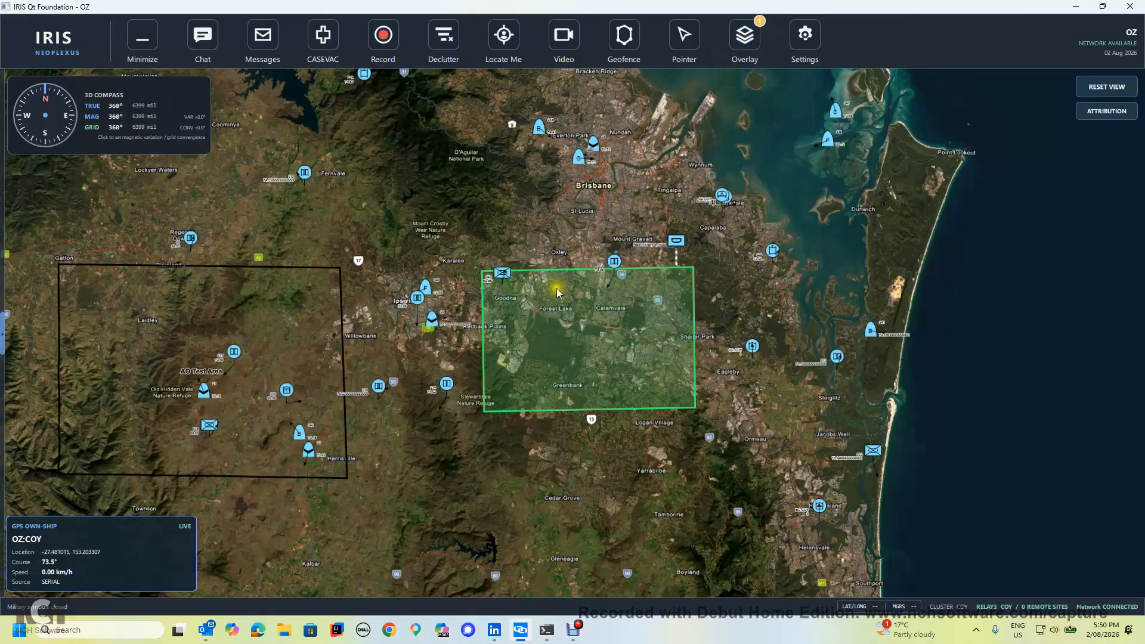
# Delete the green geofence around Forest Lake and Greenbank locally, without notifying remote nodes
pyautogui.rightClick(567, 324)
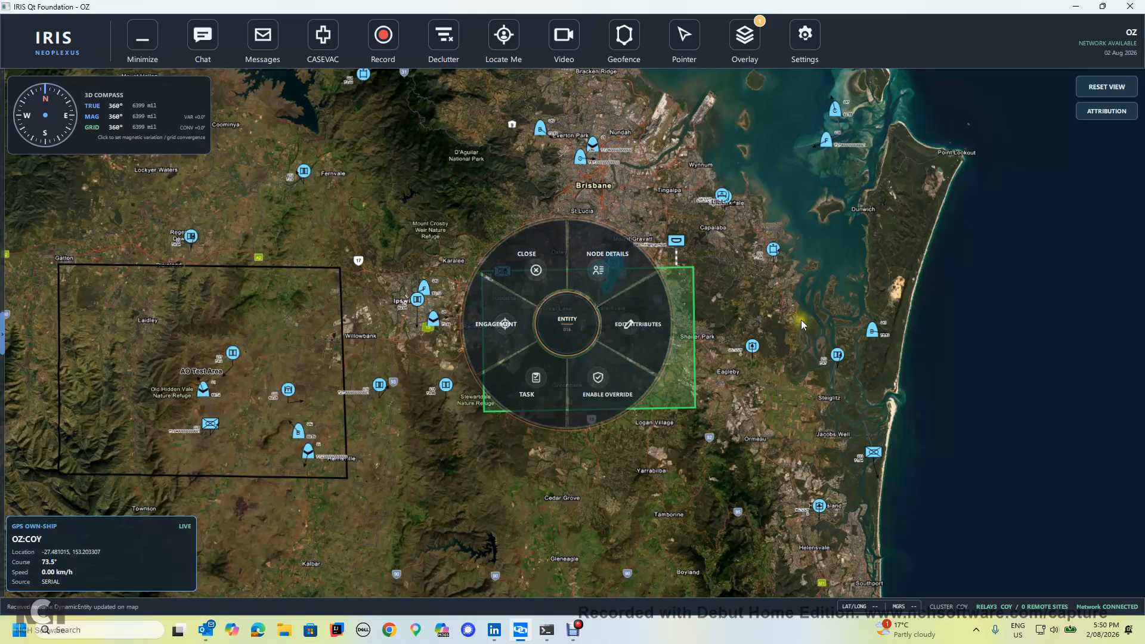
pyautogui.click(781, 363)
pyautogui.click(673, 379)
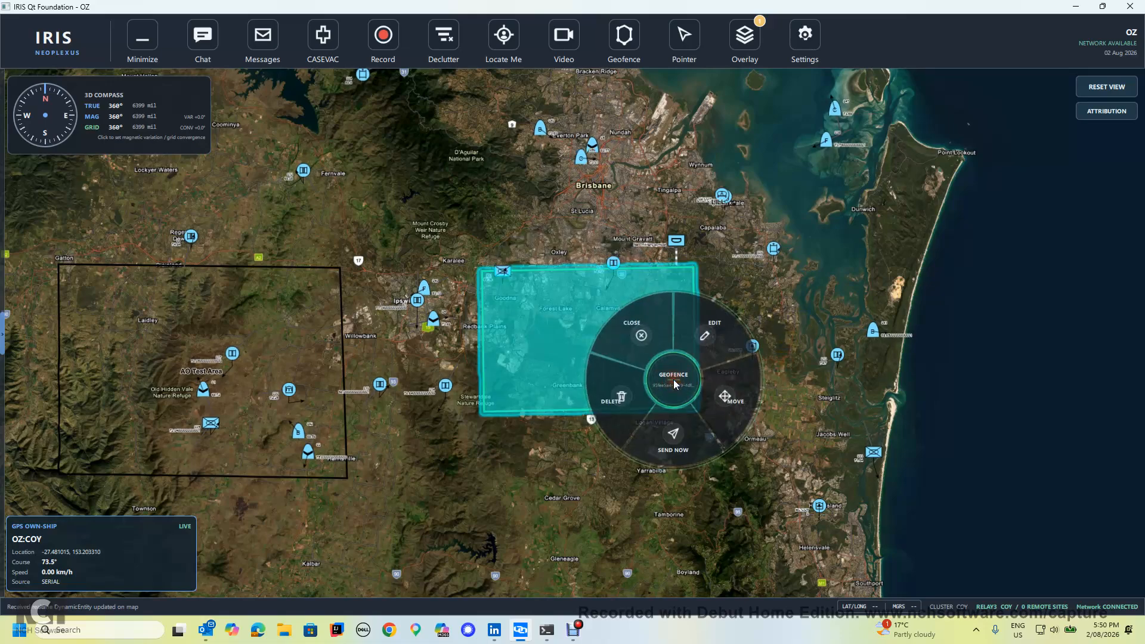
pyautogui.click(627, 395)
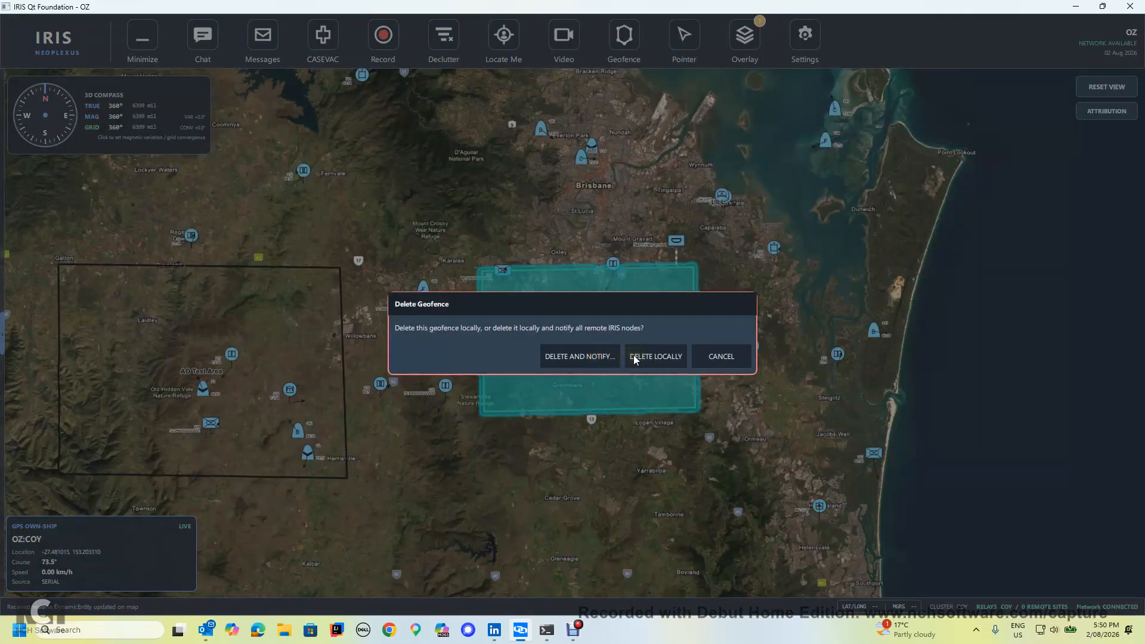
pyautogui.click(634, 359)
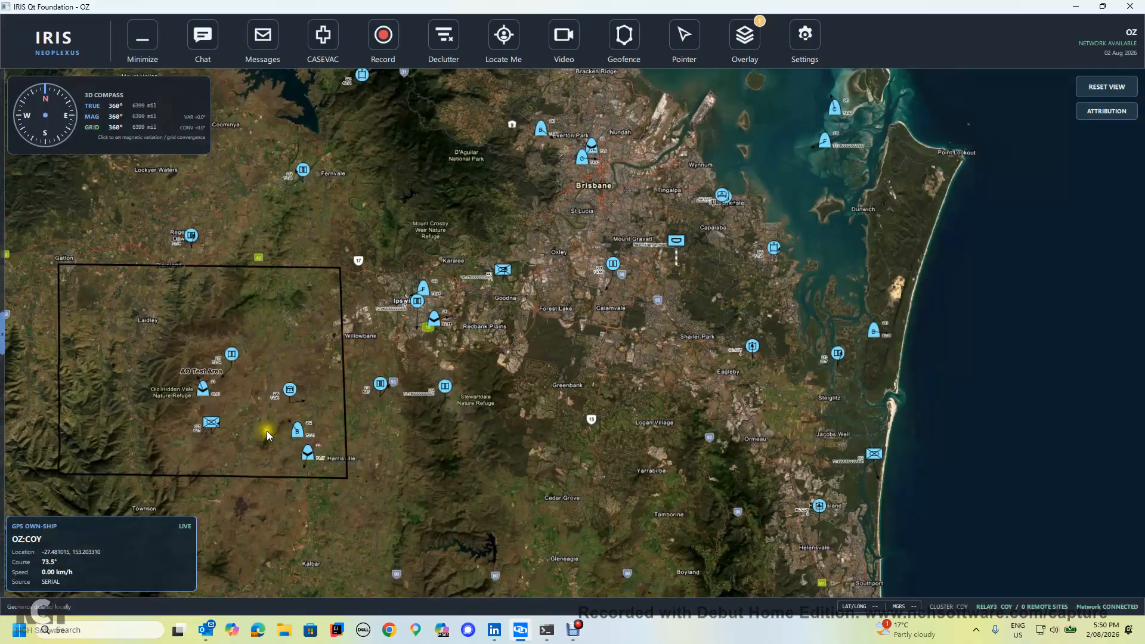
# Start an area of interest from the Test Area symbol's polygon and set its policy to ALERT_AND_INTEREST
pyautogui.click(58, 360)
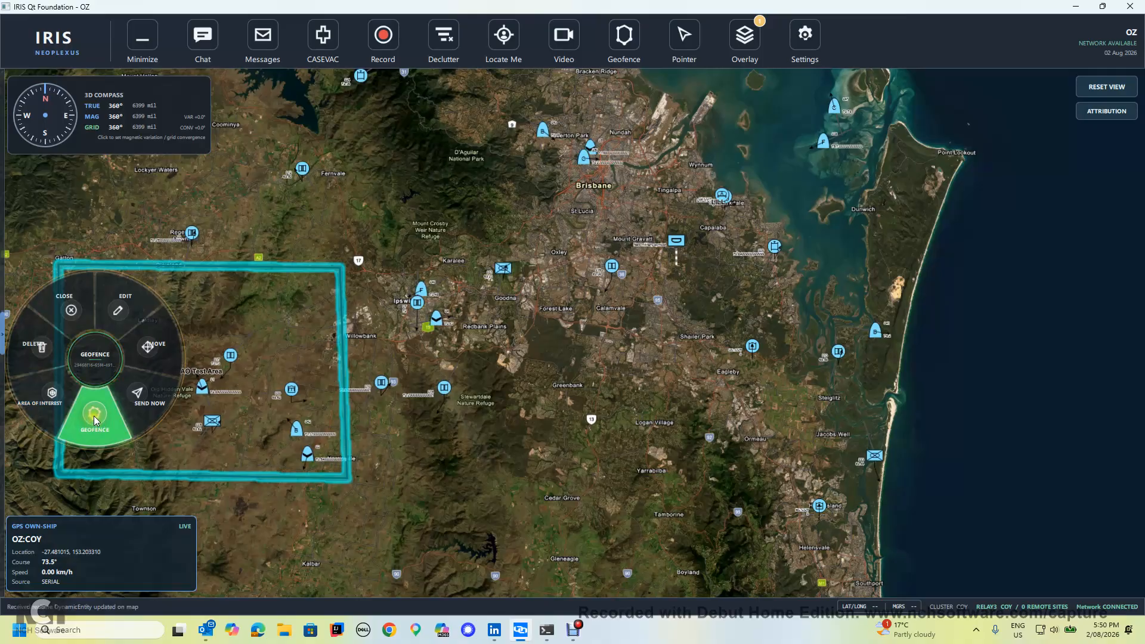
pyautogui.click(48, 393)
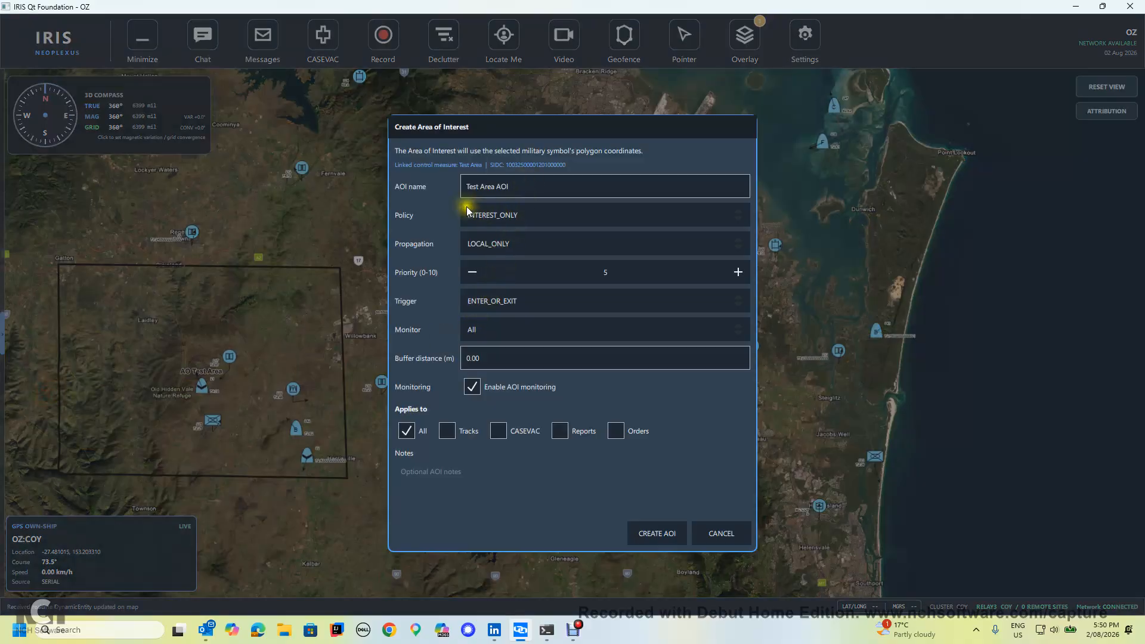
pyautogui.click(478, 219)
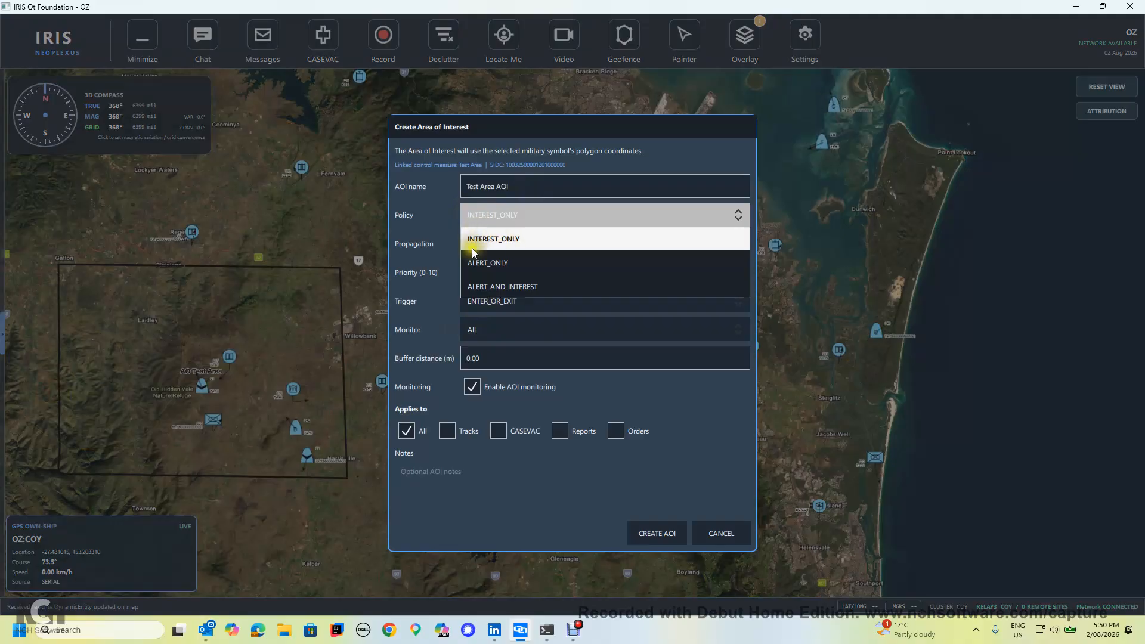
pyautogui.click(488, 289)
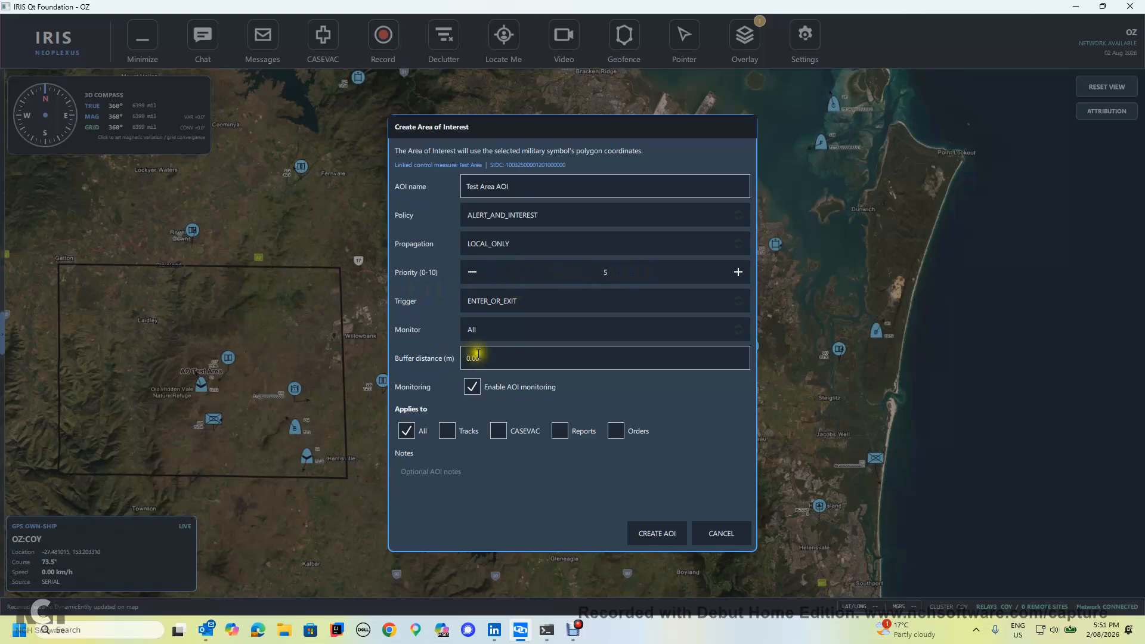
# Set the area of interest to monitor Friendly entities with a 20 m buffer distance and create it
pyautogui.click(488, 331)
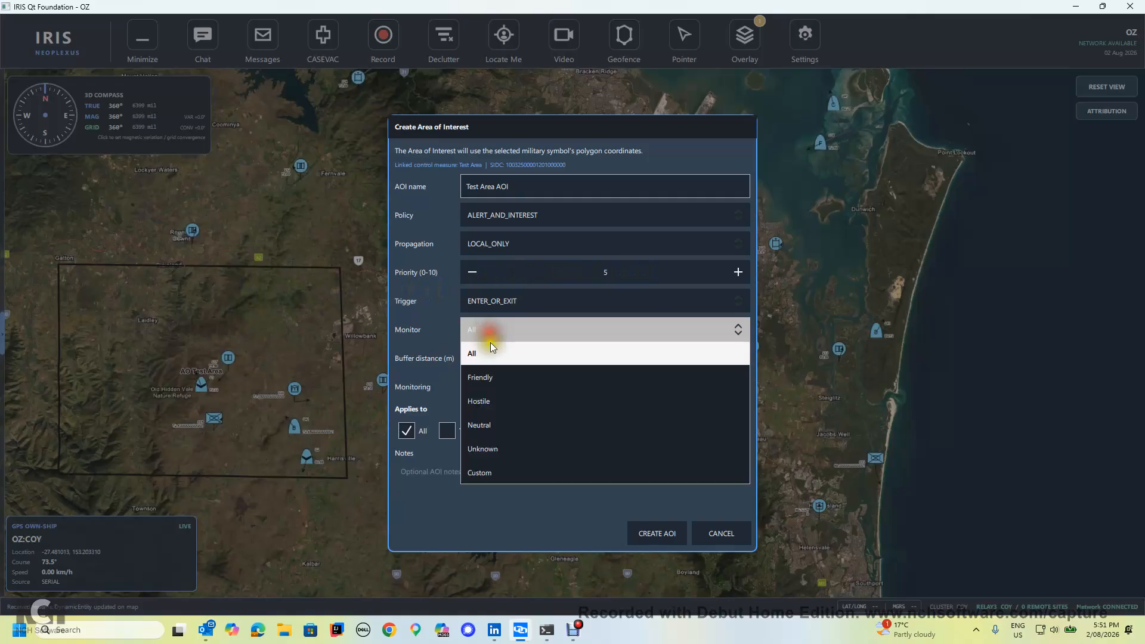
pyautogui.click(491, 371)
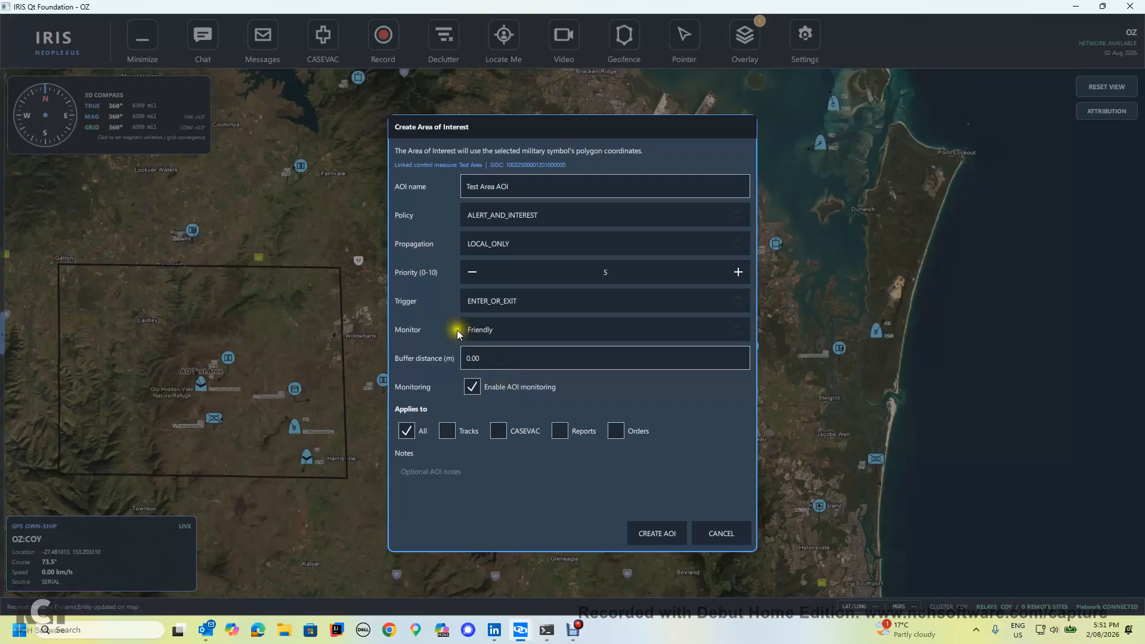
pyautogui.click(459, 360)
pyautogui.write('4')
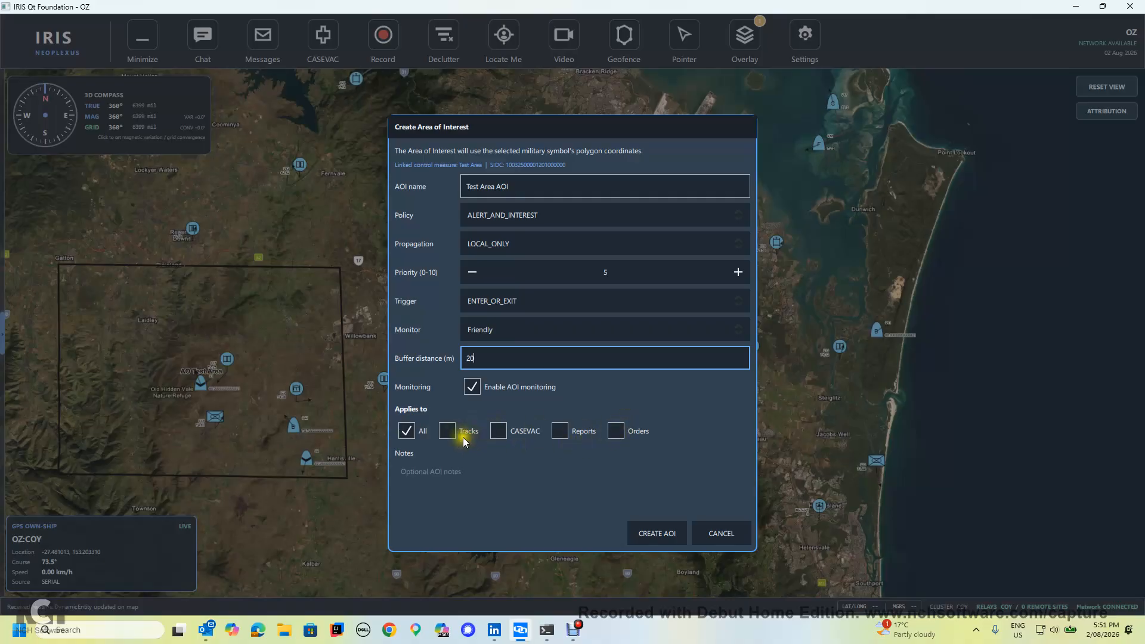
pyautogui.click(652, 533)
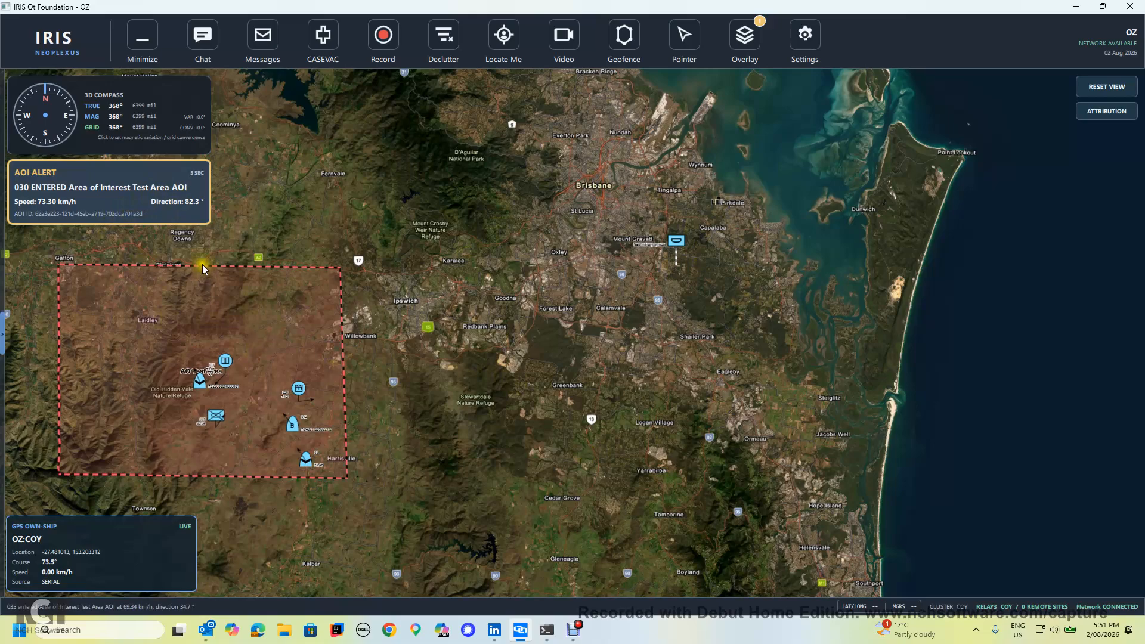
# Turn off the alert sounds in the Sound & Logging settings
pyautogui.click(804, 37)
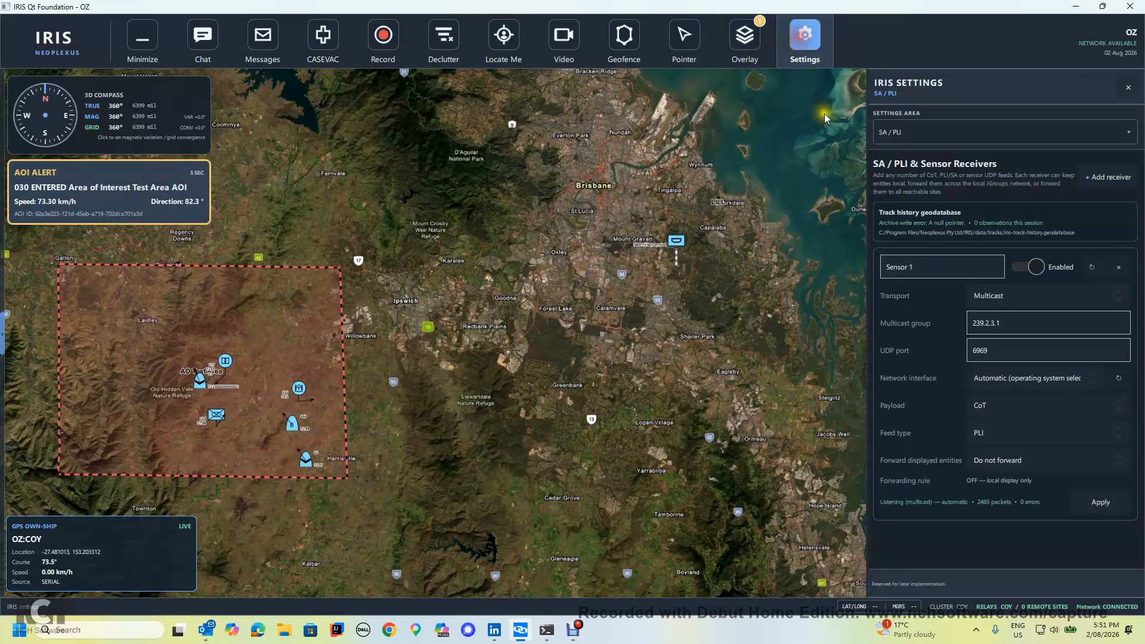
pyautogui.click(925, 133)
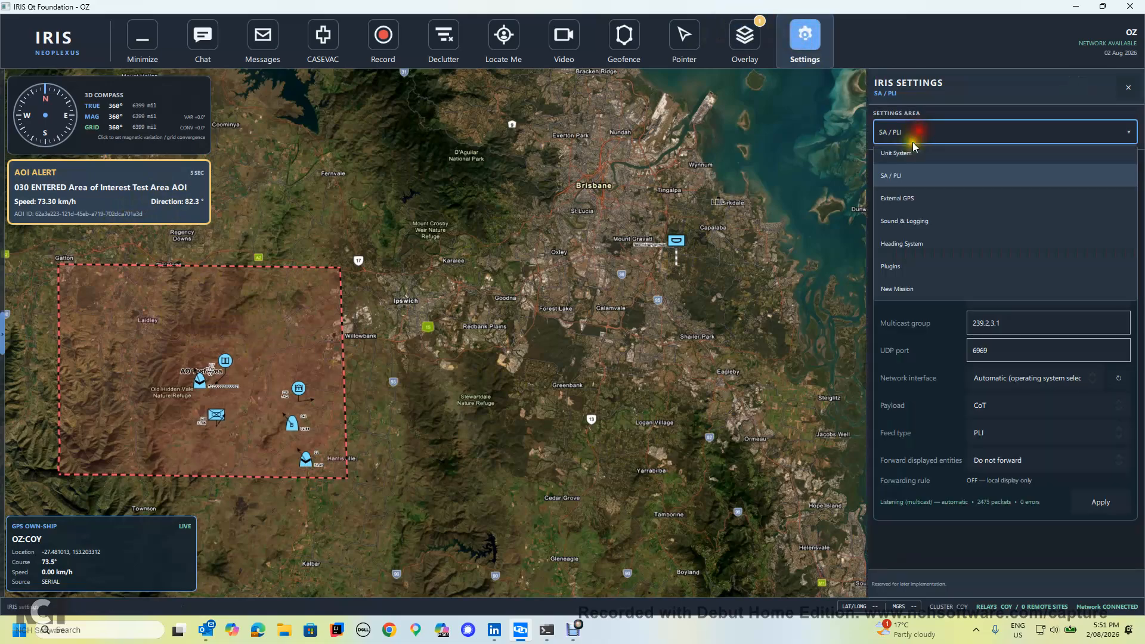
pyautogui.click(906, 225)
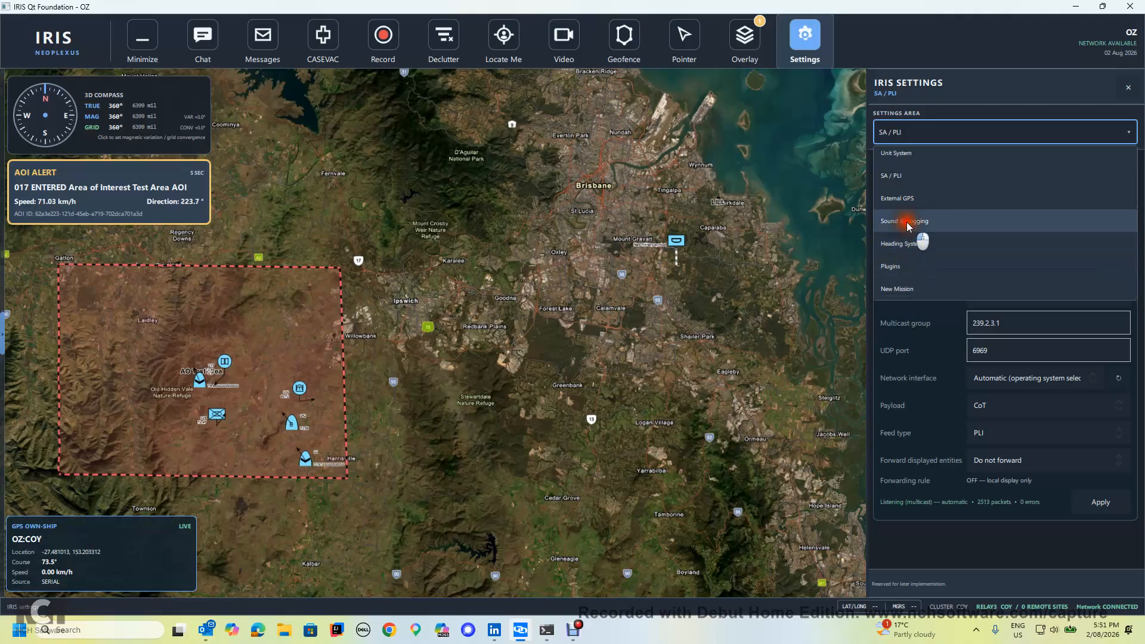
pyautogui.click(904, 255)
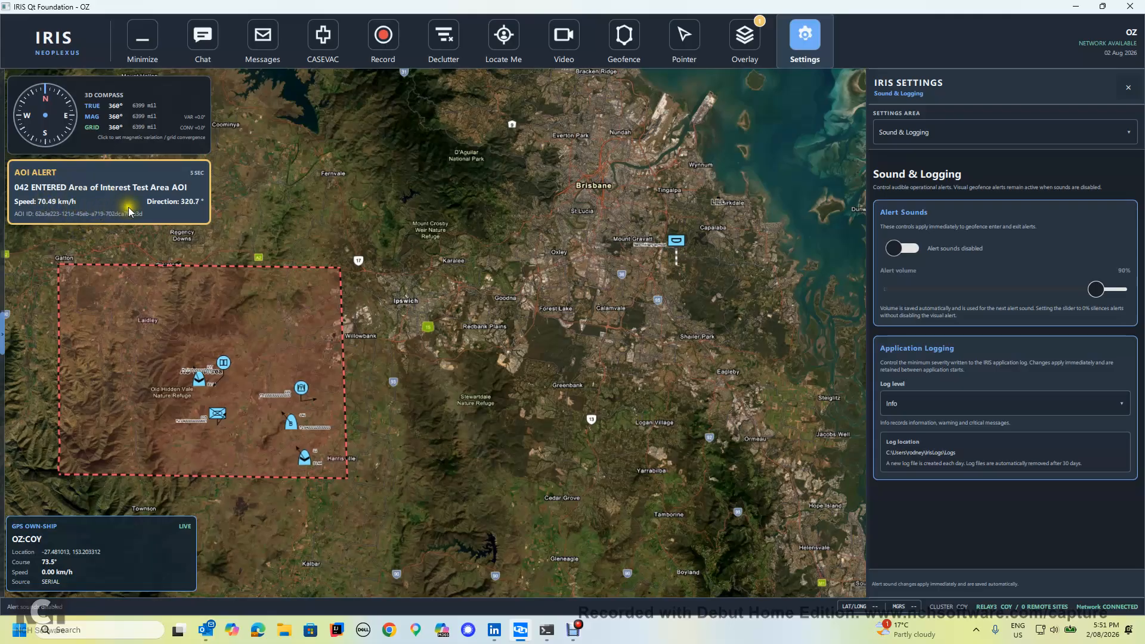
# Delete the Test Area area of interest, send the deletion to all nodes, and close the settings
pyautogui.click(200, 298)
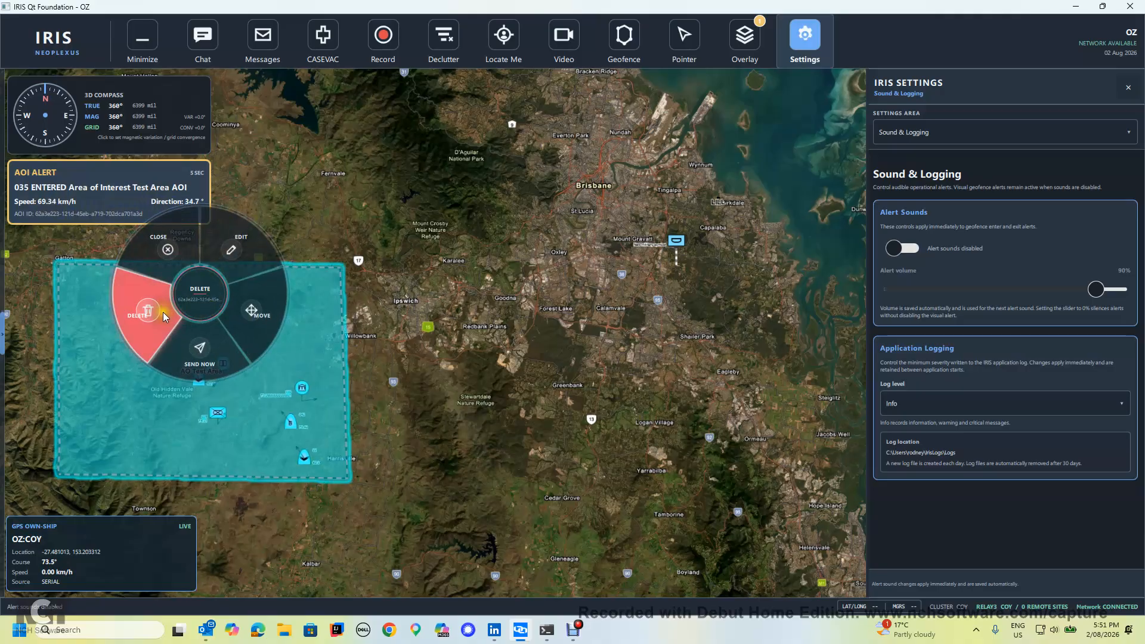
pyautogui.click(162, 312)
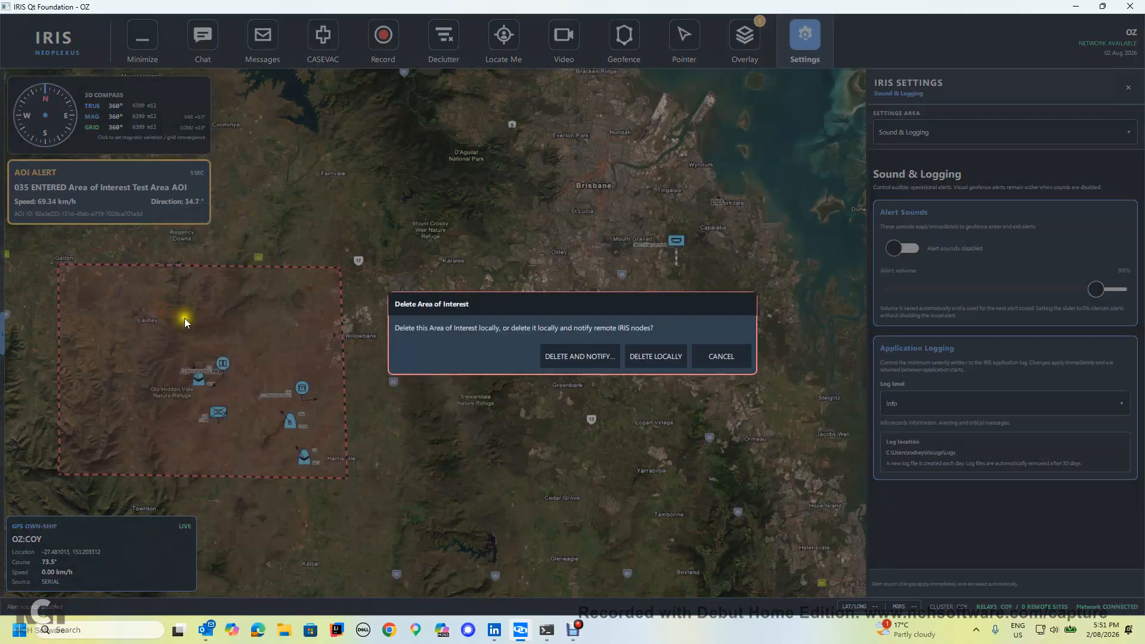
pyautogui.click(594, 360)
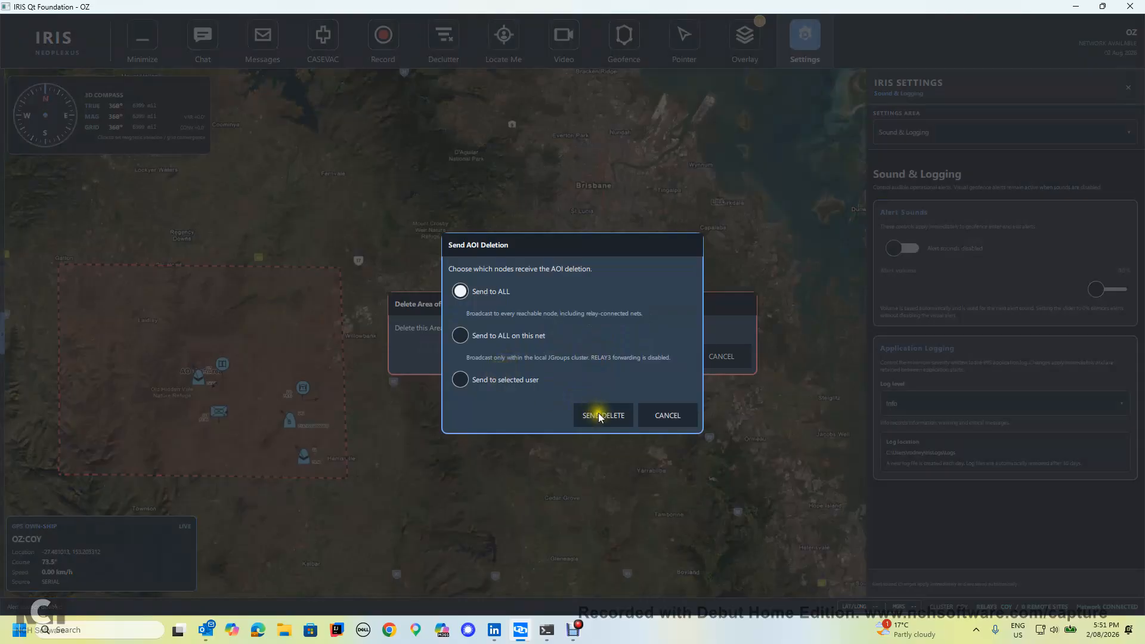
pyautogui.click(599, 412)
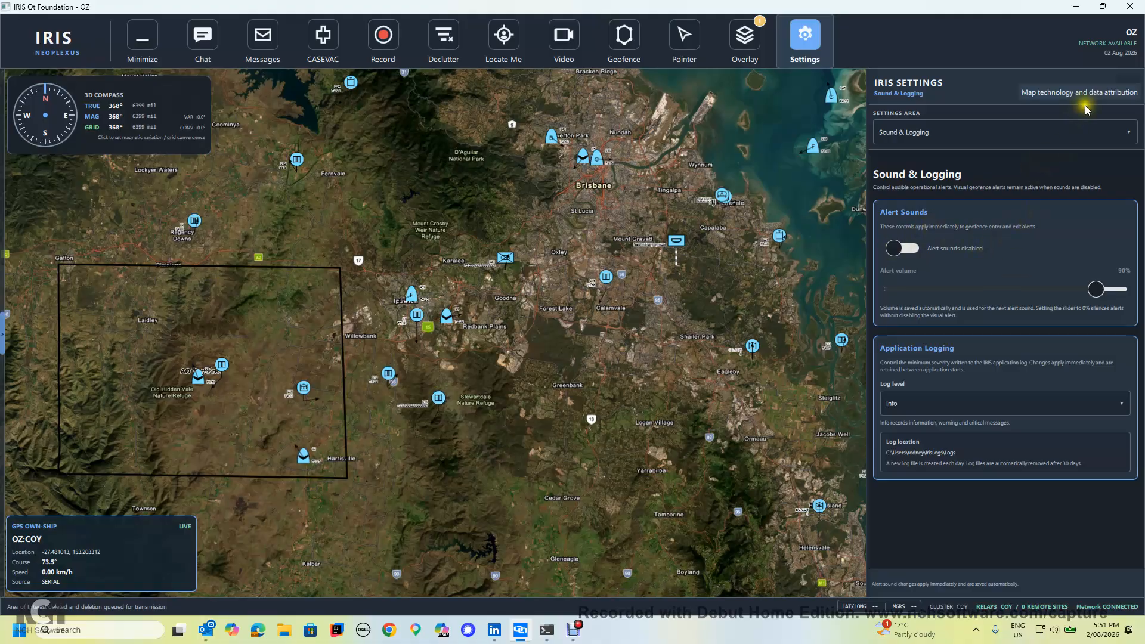
pyautogui.click(1124, 90)
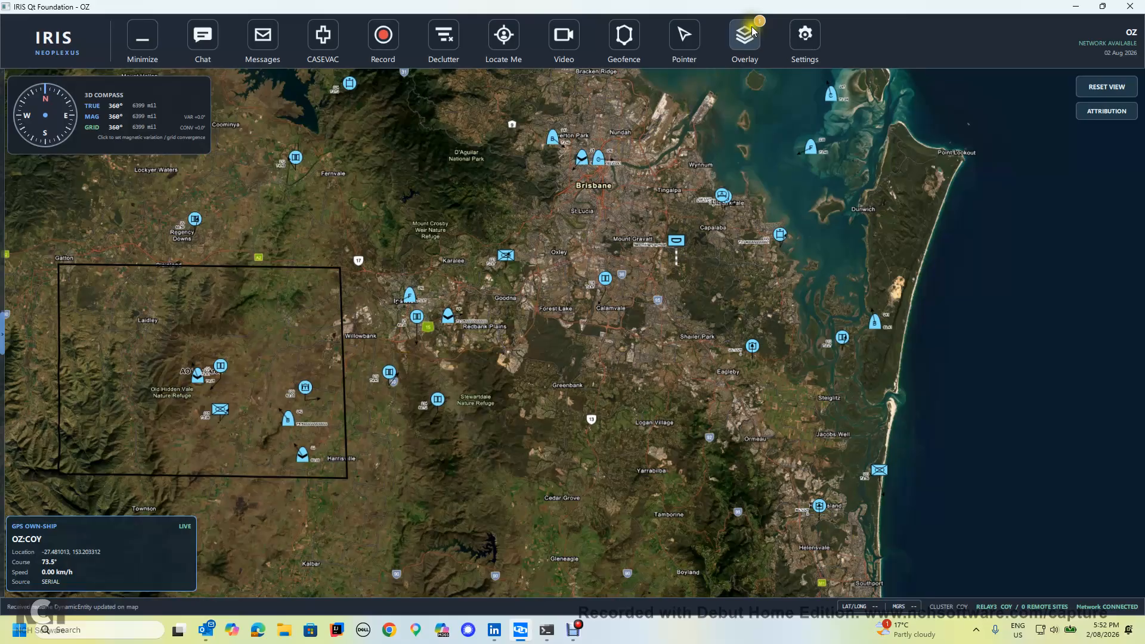
pyautogui.click(378, 53)
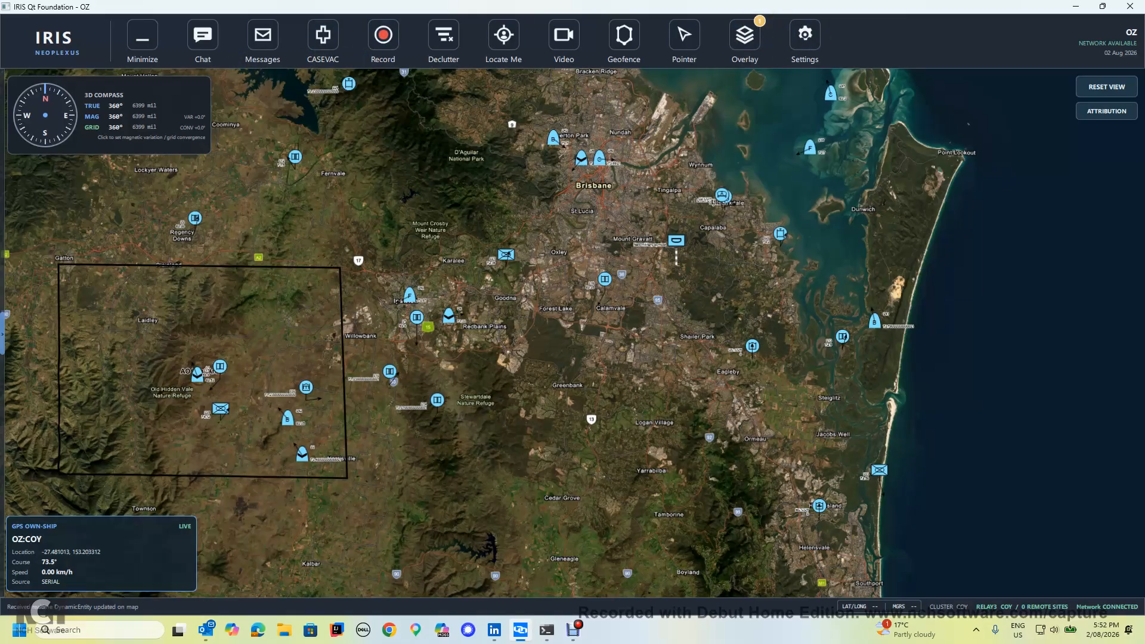